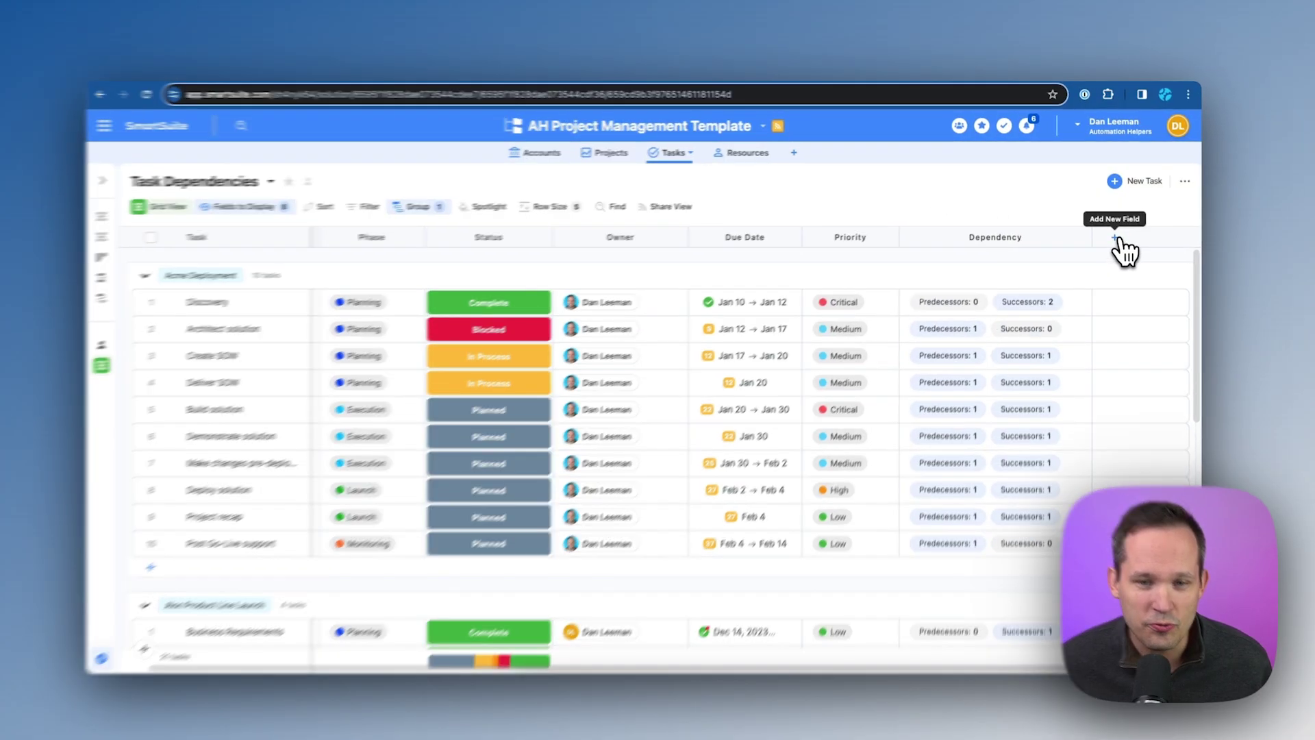
Start a new table field, search the field types for 'depe', then dismiss the search
{"action": "left_click", "coordinate": [1115, 235]}
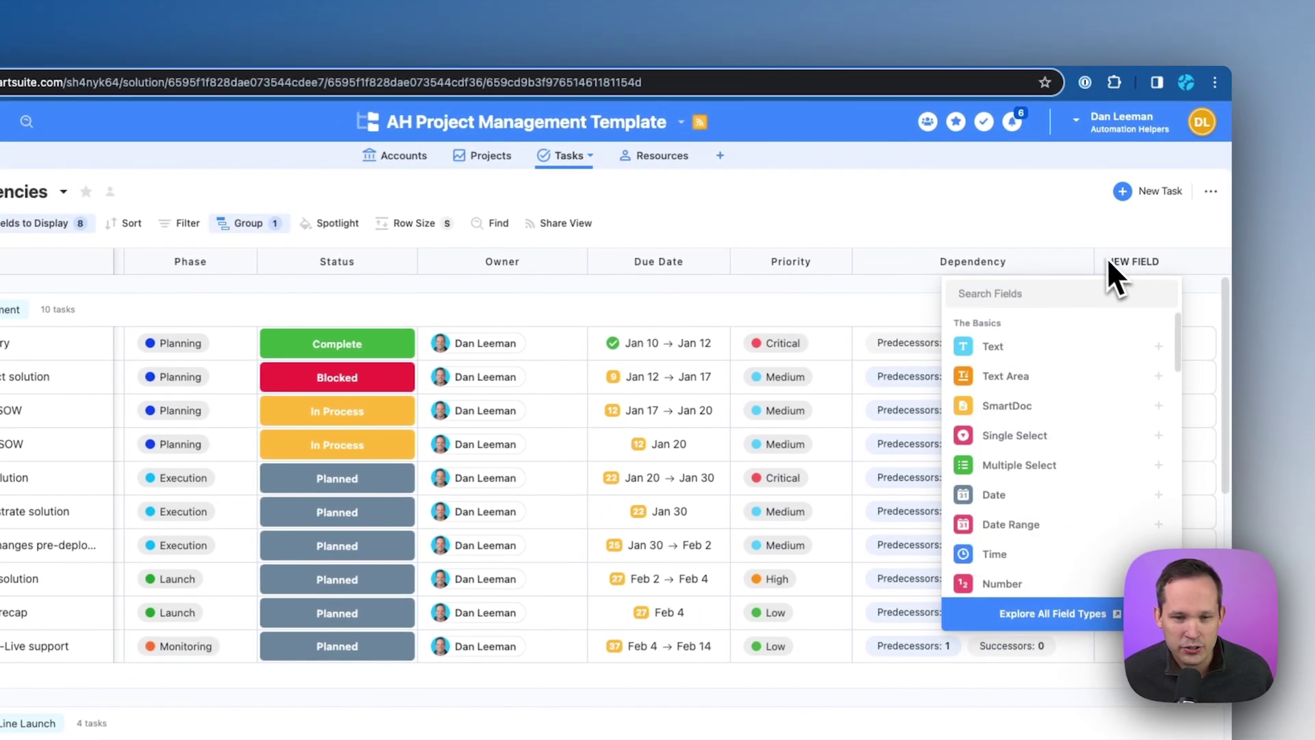
{"action": "type", "text": "depe"}
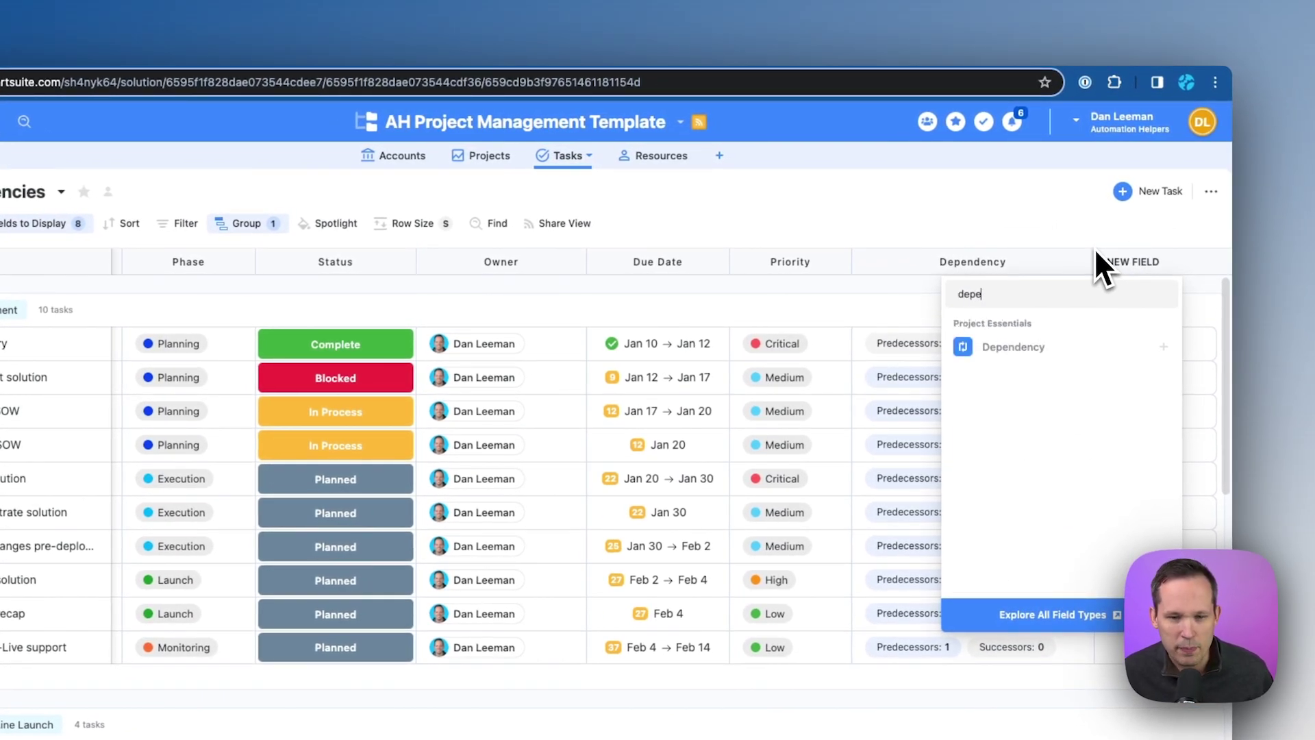
{"action": "mouse_move", "coordinate": [1063, 350]}
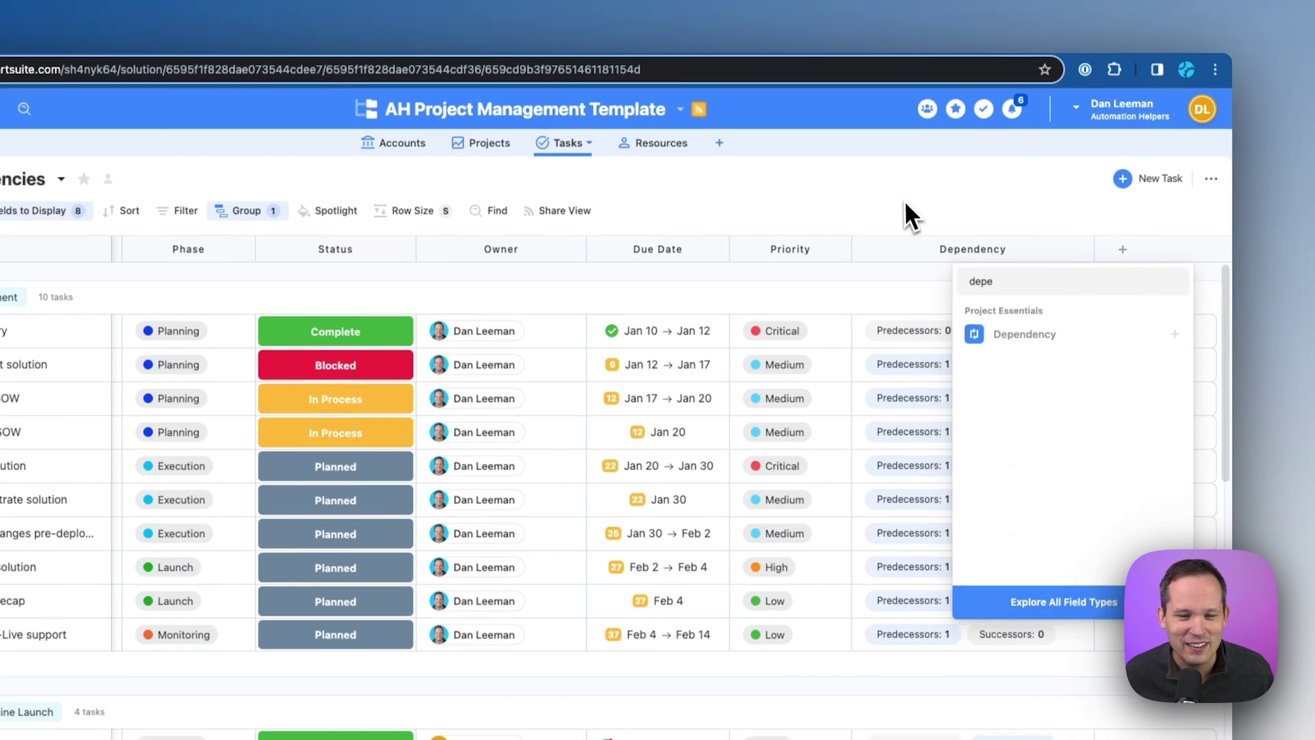
{"action": "left_click", "coordinate": [904, 200]}
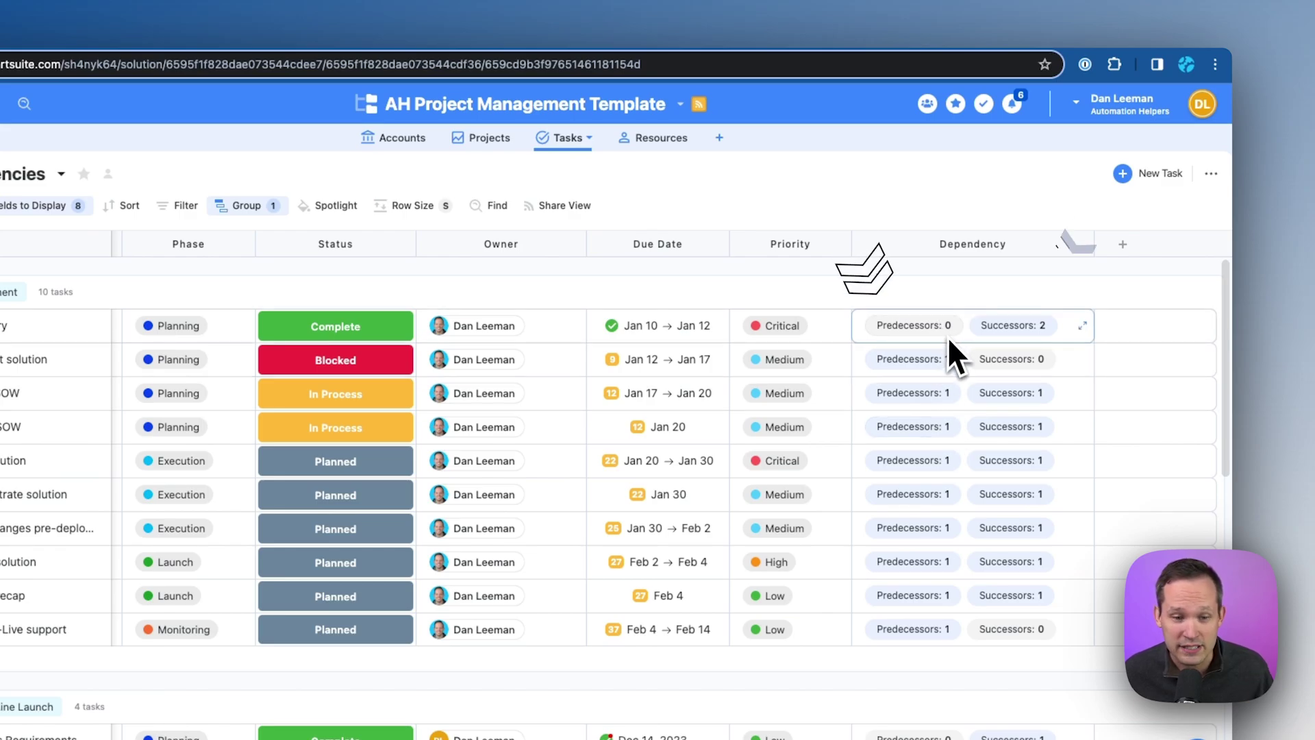
Follow Deliver SOW's dependency to the Build solution record, then close that record
{"action": "left_click", "coordinate": [936, 430]}
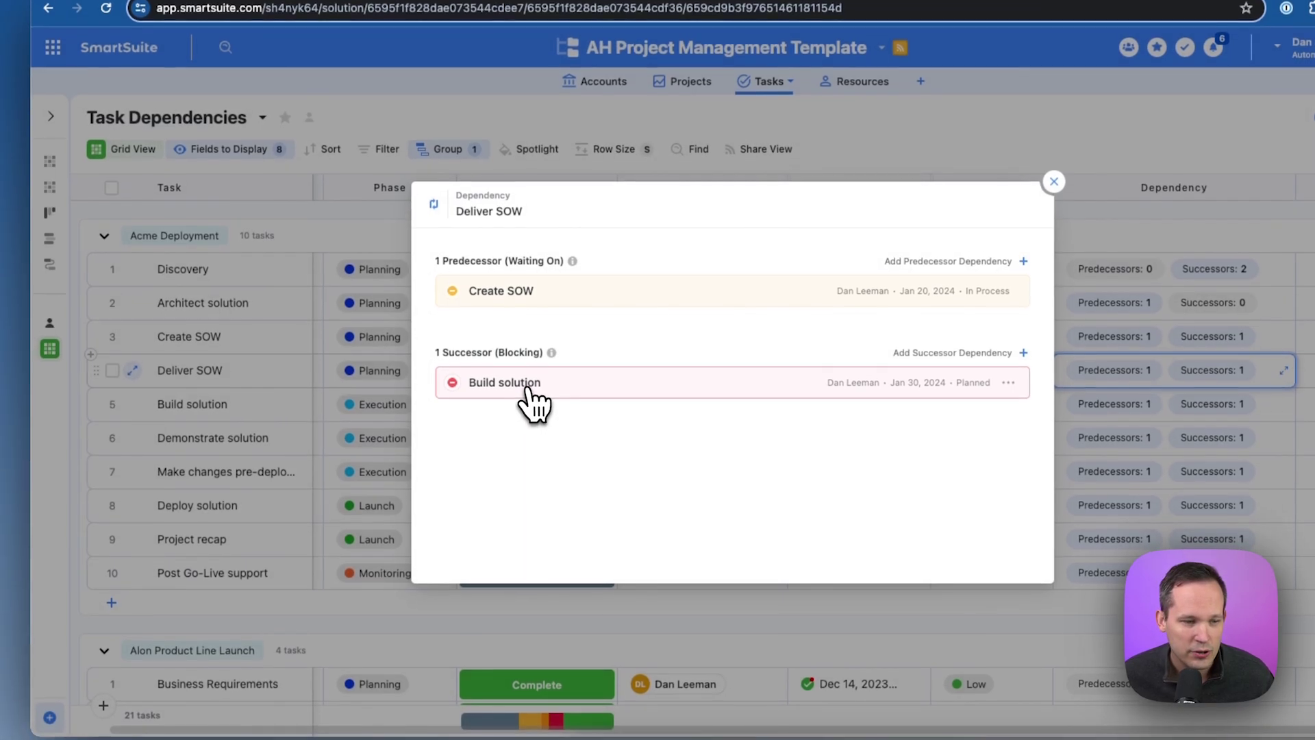
{"action": "left_click", "coordinate": [528, 404]}
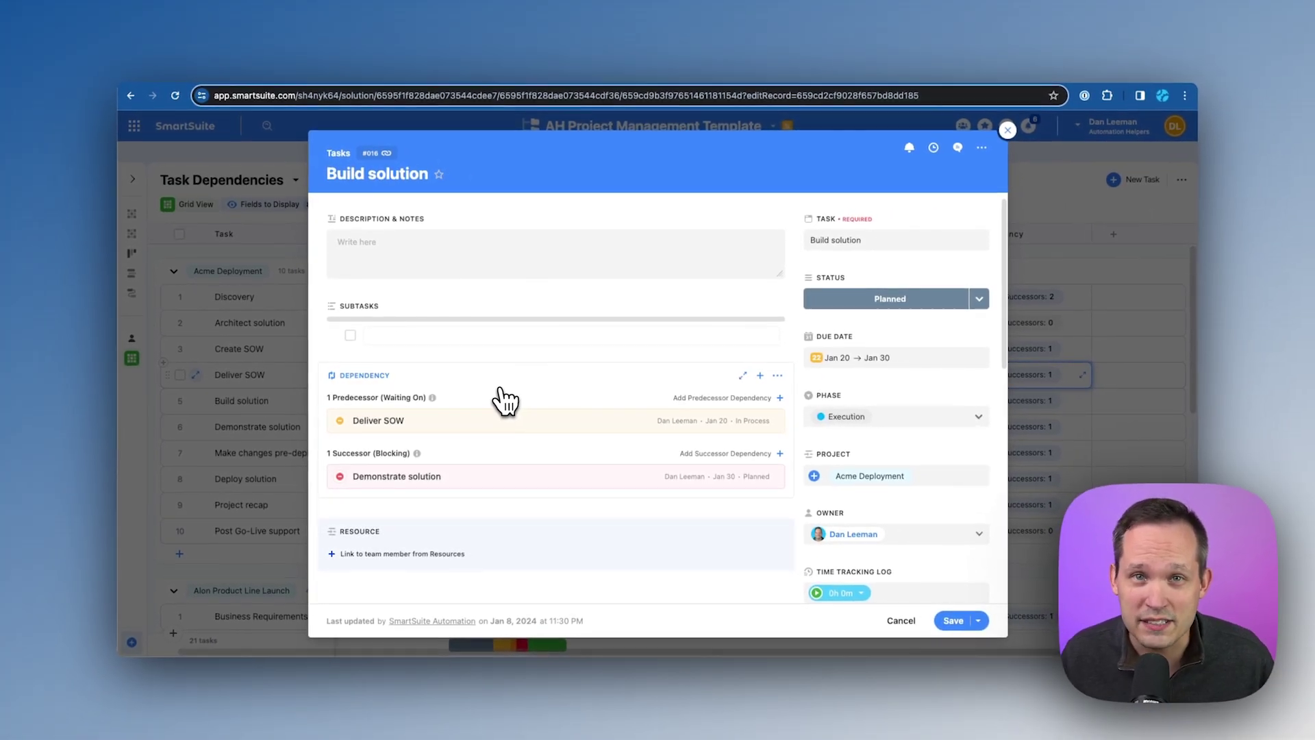
{"action": "left_click", "coordinate": [1080, 243]}
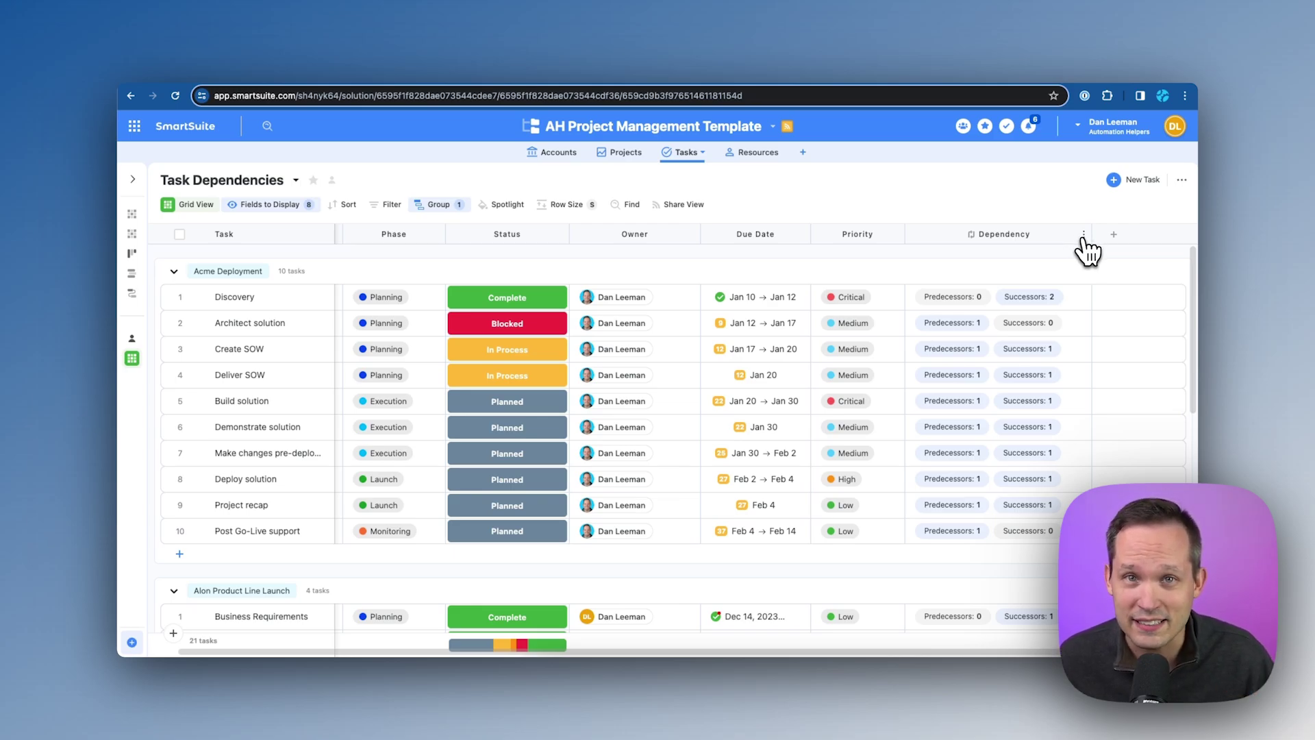
Add Dependency Predecessor (Waiting On) and Successor (Blocking) as separate grid columns
{"action": "left_click", "coordinate": [296, 207]}
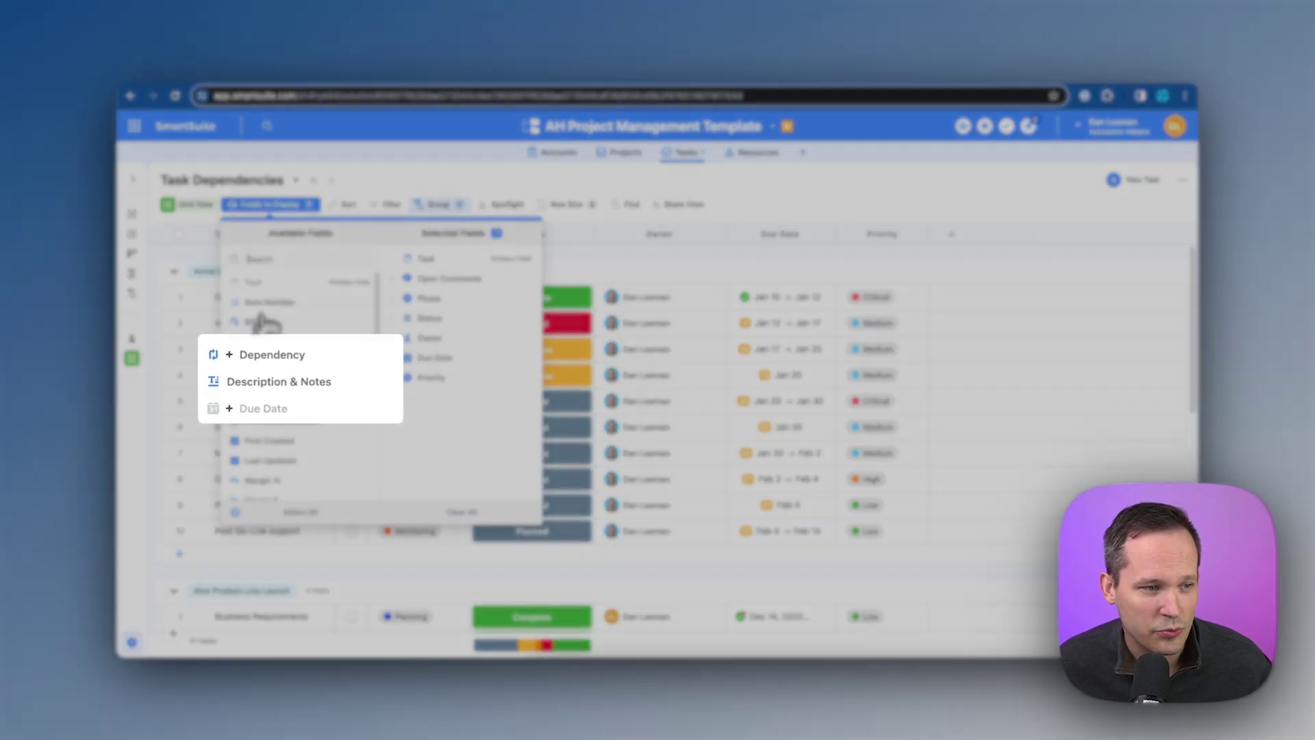
{"action": "left_click", "coordinate": [226, 353]}
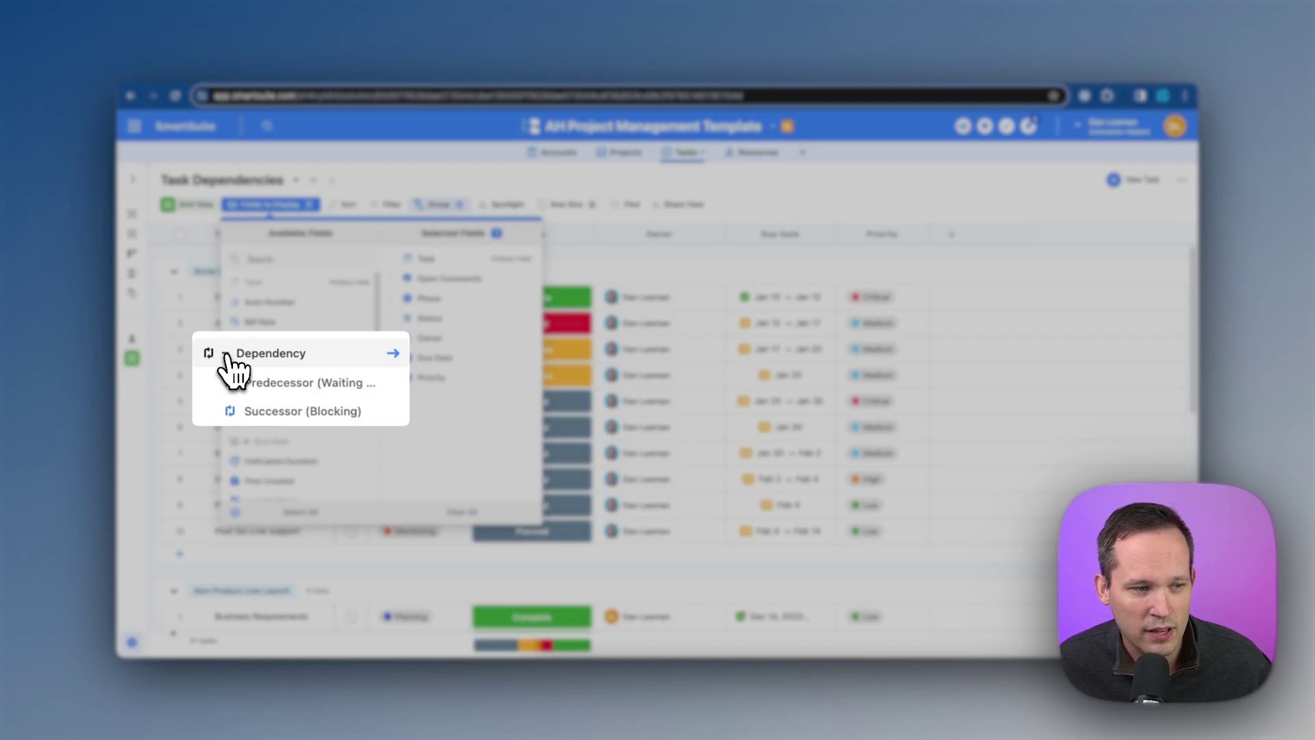
{"action": "left_click", "coordinate": [264, 383]}
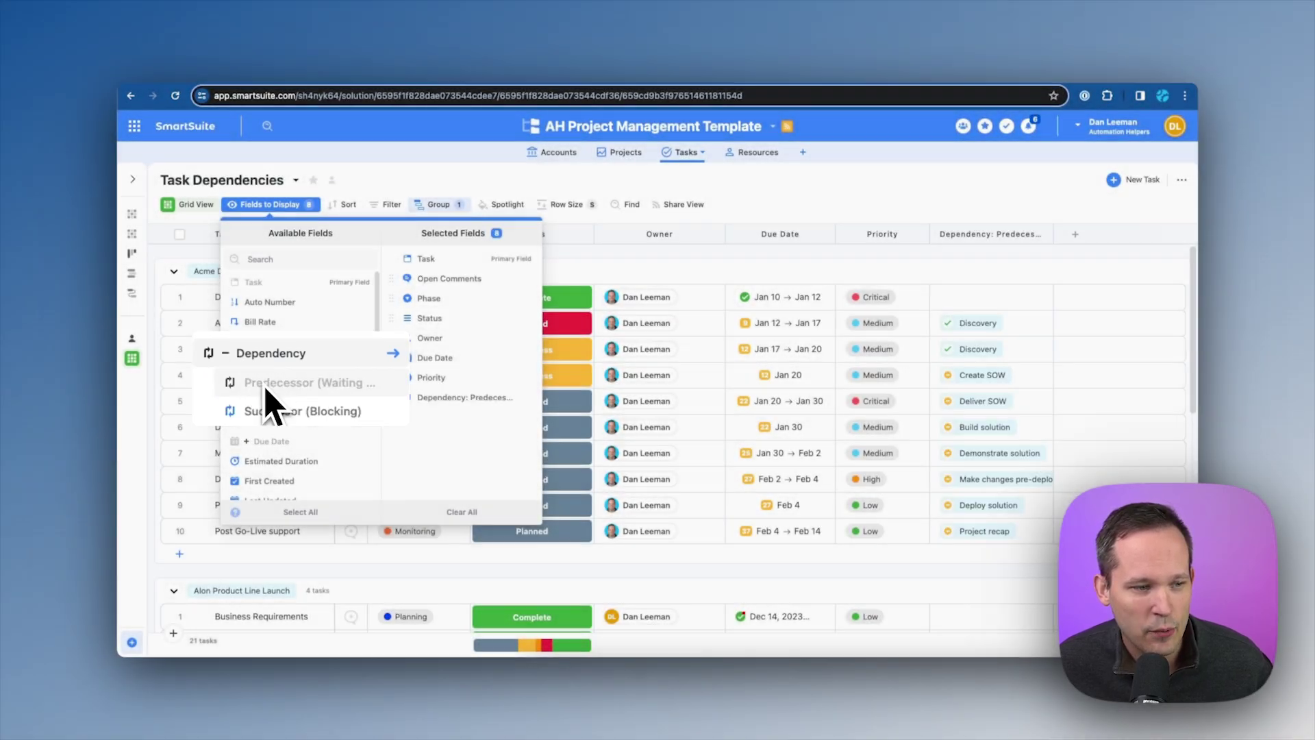
{"action": "left_click", "coordinate": [288, 409]}
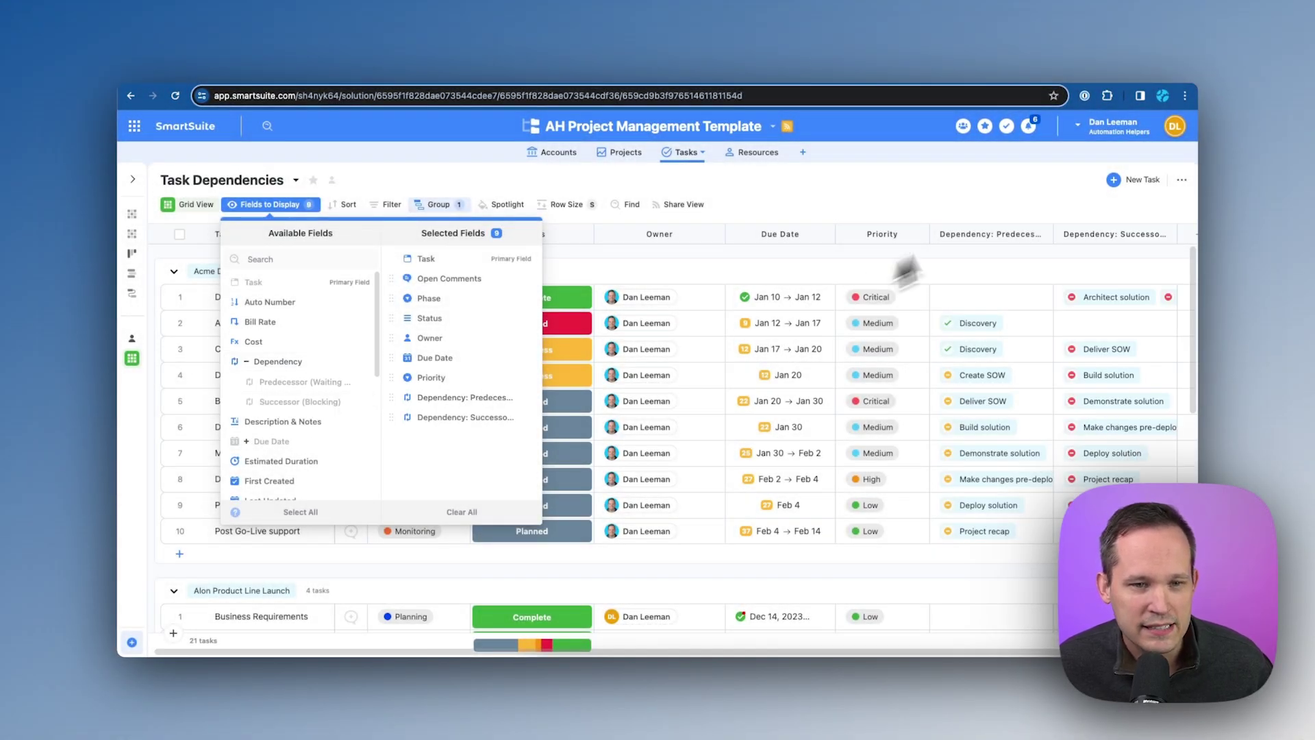
{"action": "left_click", "coordinate": [956, 192]}
{"action": "scroll", "coordinate": [993, 370], "scroll_direction": "right", "scroll_amount": 3}
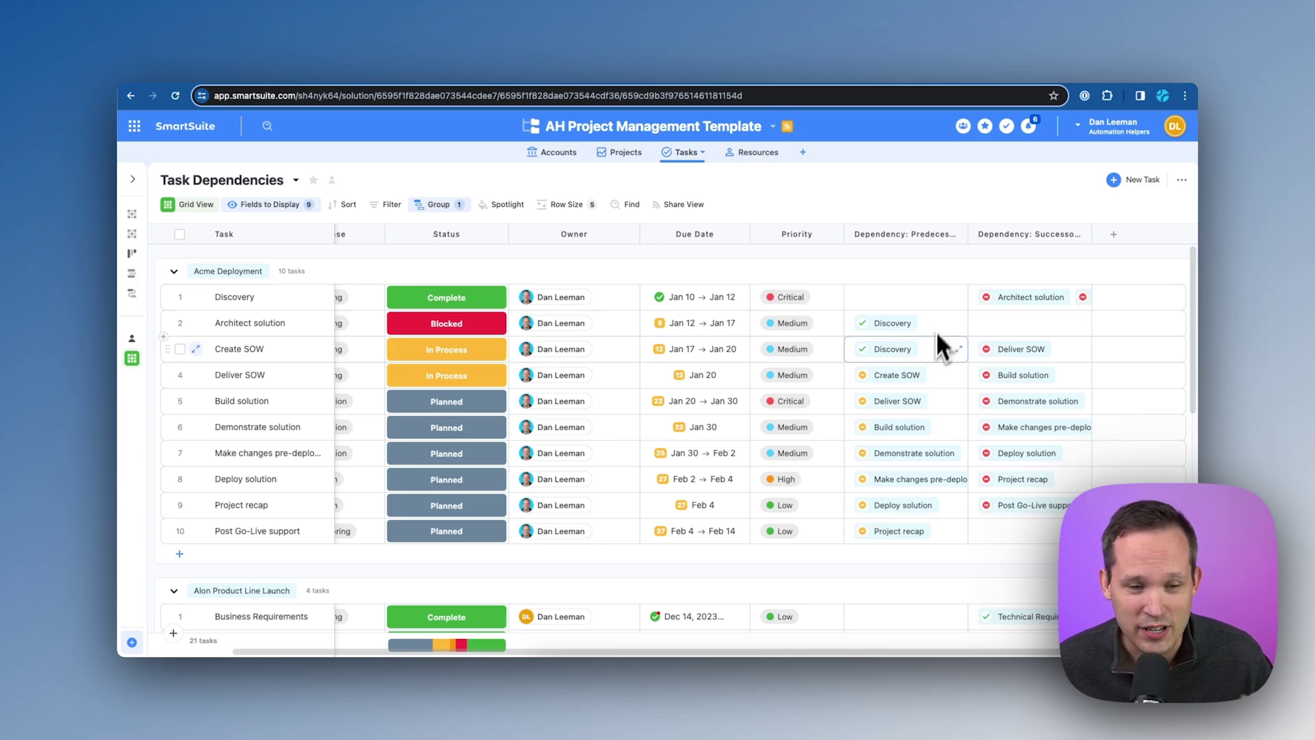
Open the Create SOW task record and the Dependency field's settings
{"action": "left_click", "coordinate": [915, 379]}
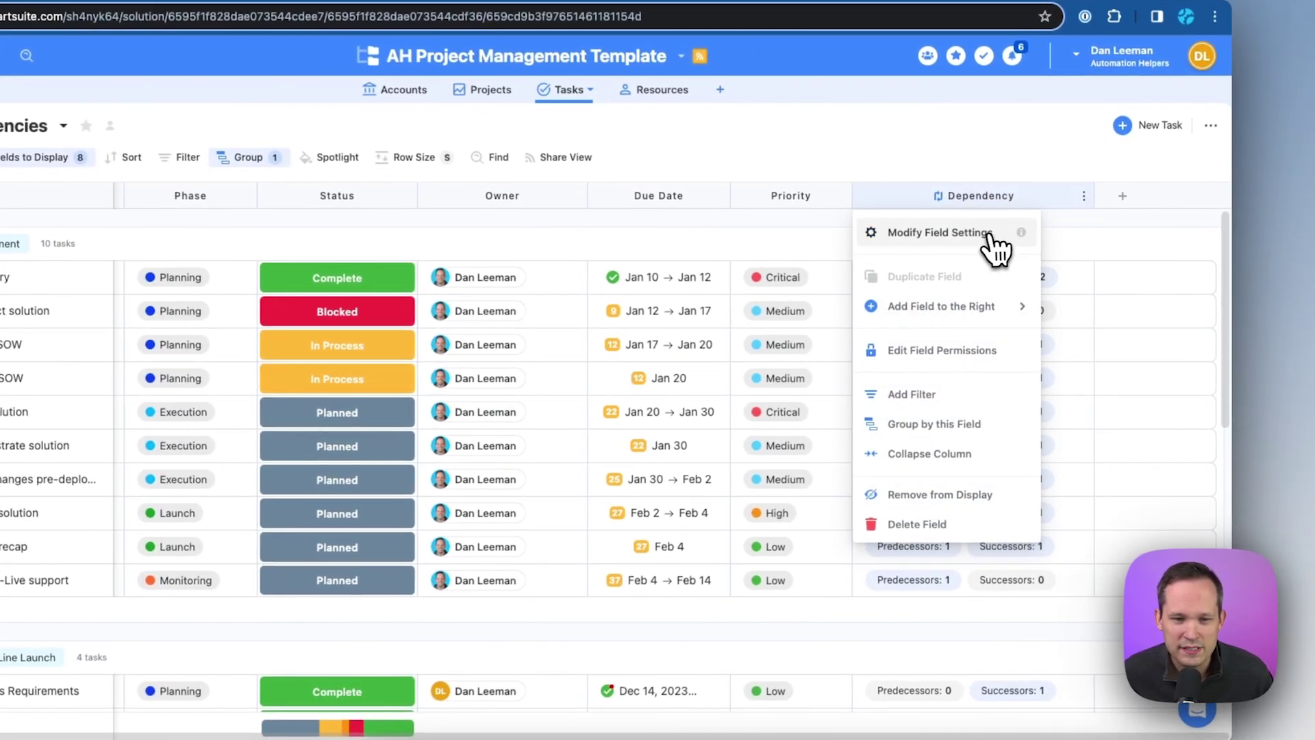
{"action": "left_click", "coordinate": [988, 239]}
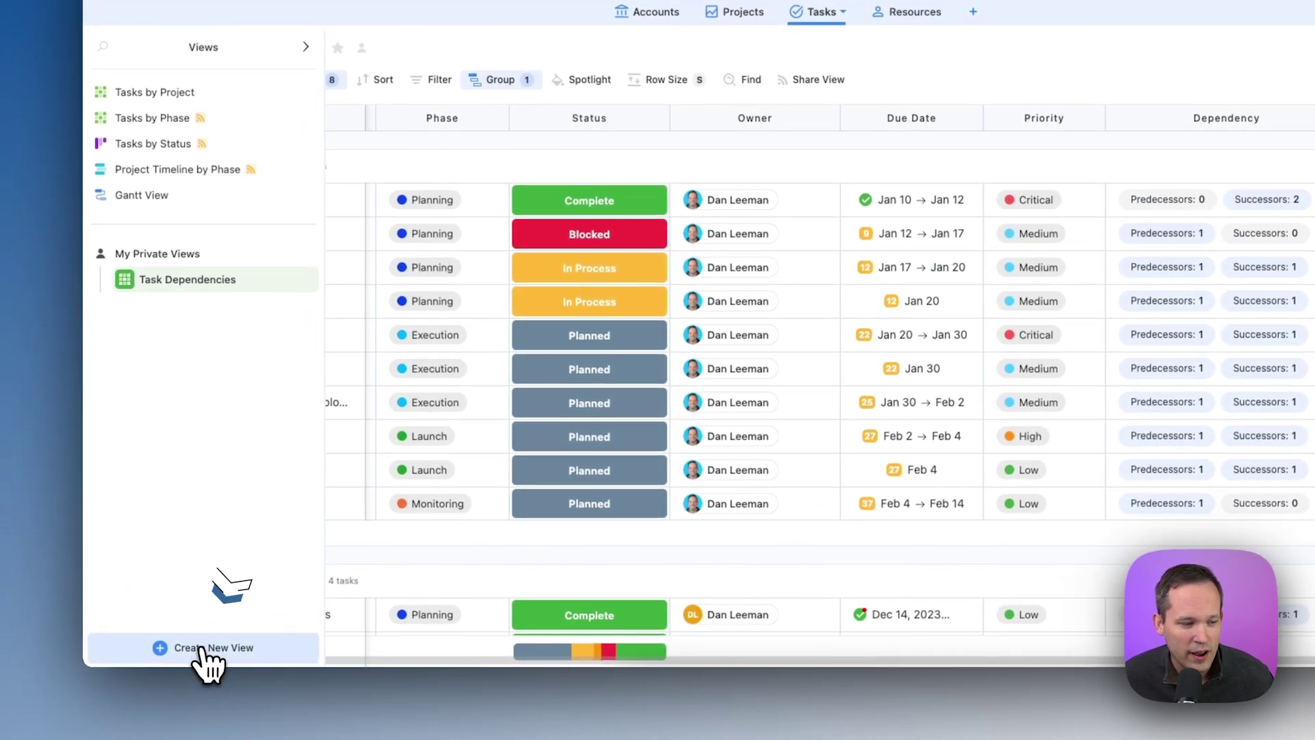
Create a new view and browse the view types to reach Gantt
{"action": "left_click", "coordinate": [204, 649]}
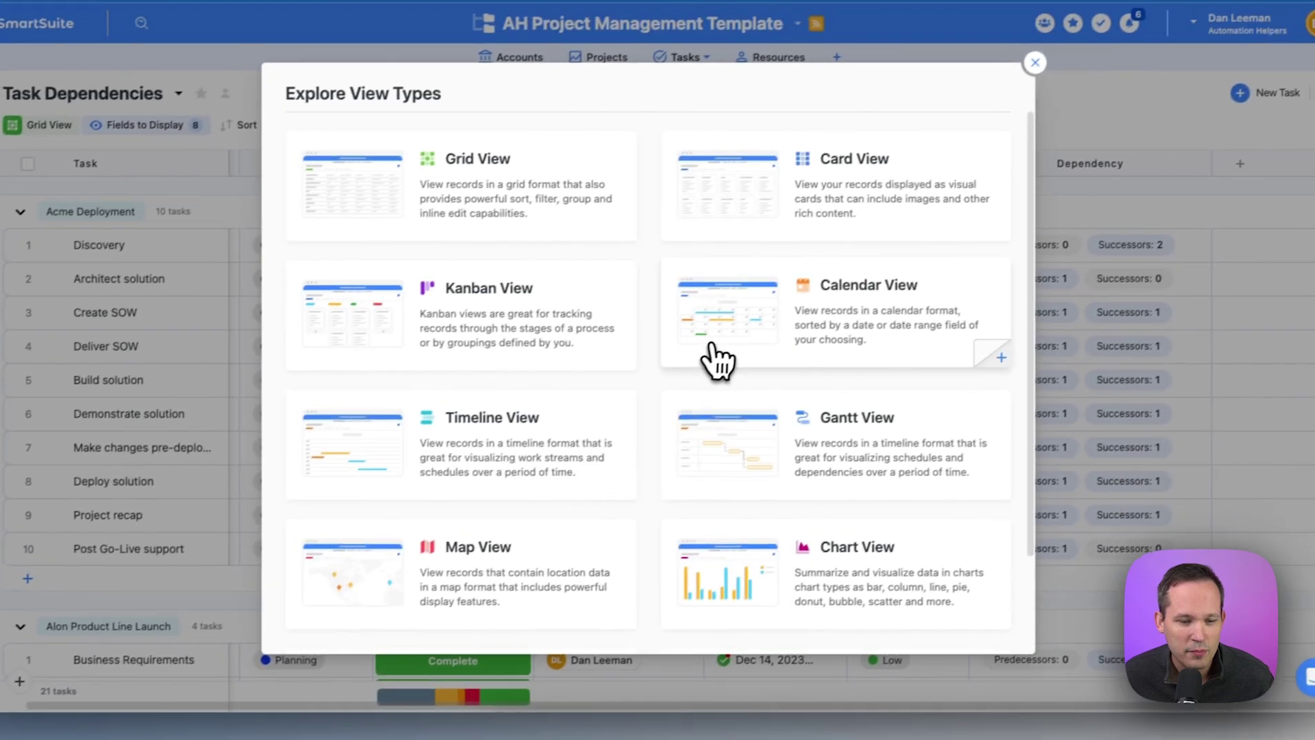
{"action": "scroll", "coordinate": [712, 349], "scroll_direction": "down", "scroll_amount": 2}
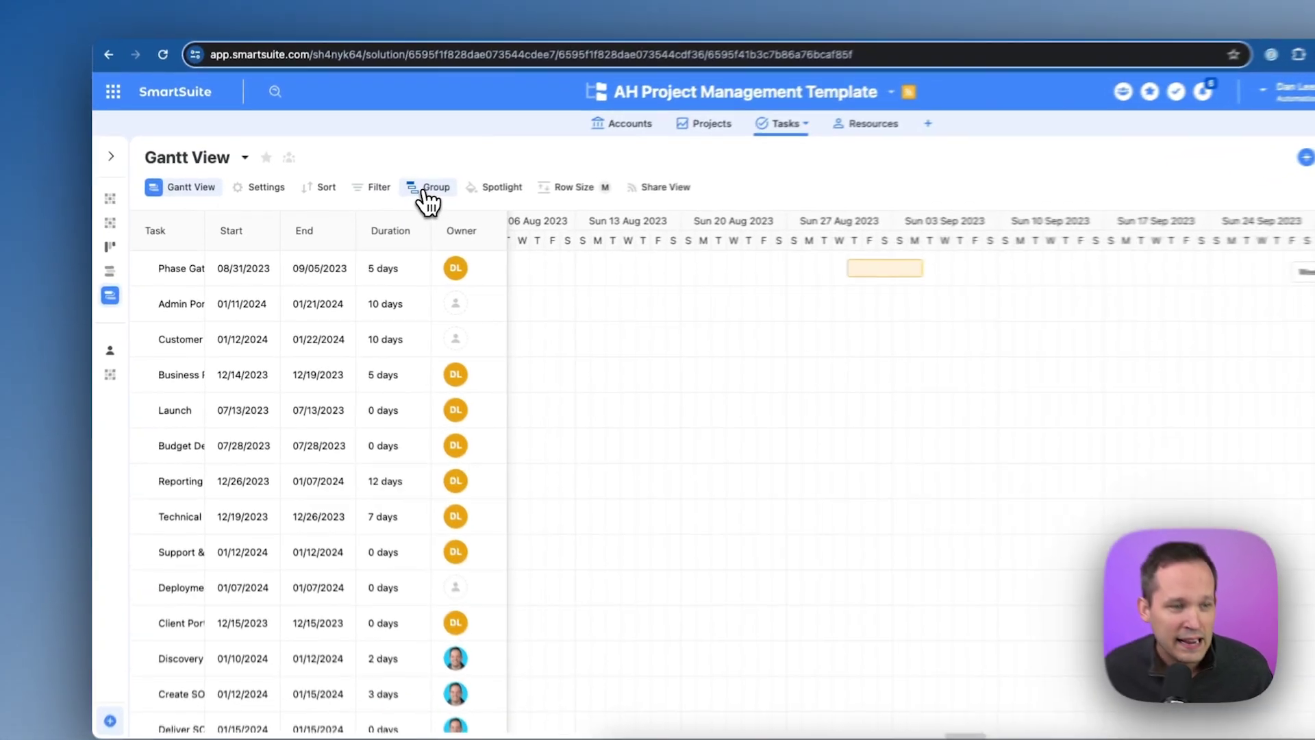
Group the Gantt tasks by Project instead of task name
{"action": "left_click", "coordinate": [397, 204]}
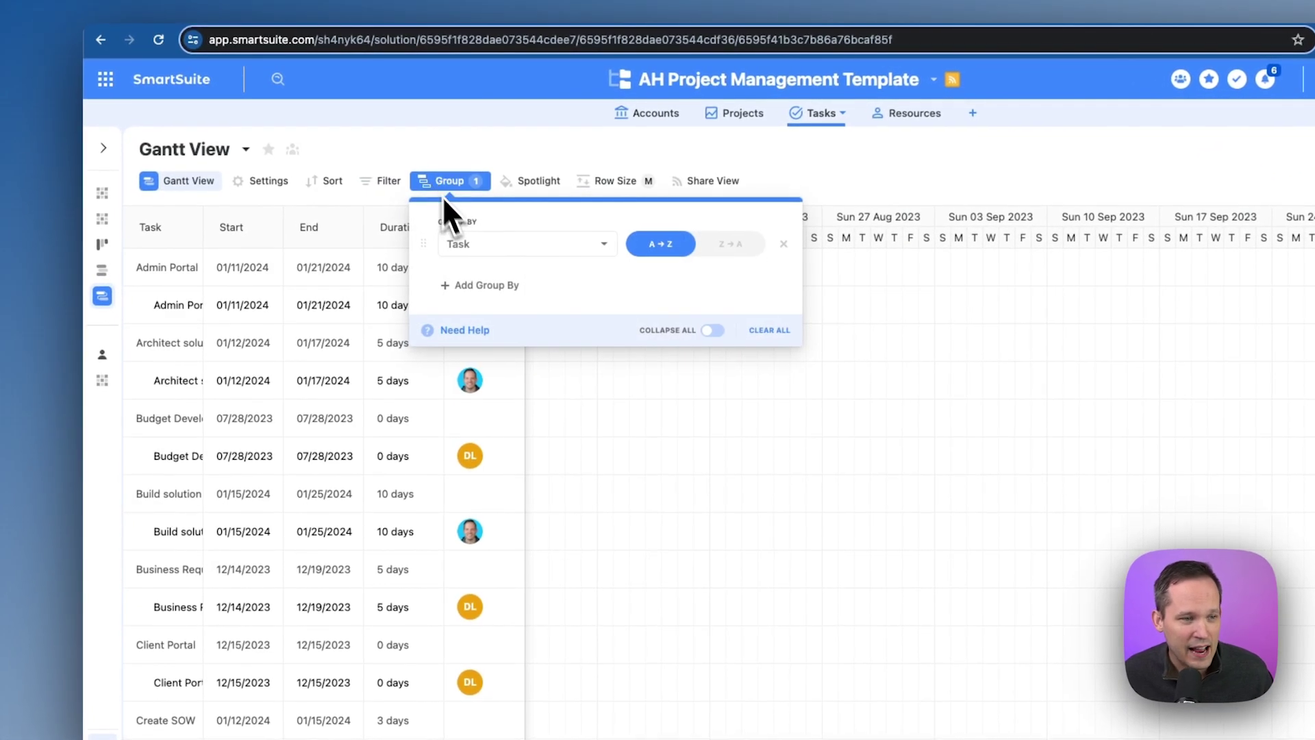
{"action": "left_click", "coordinate": [489, 247]}
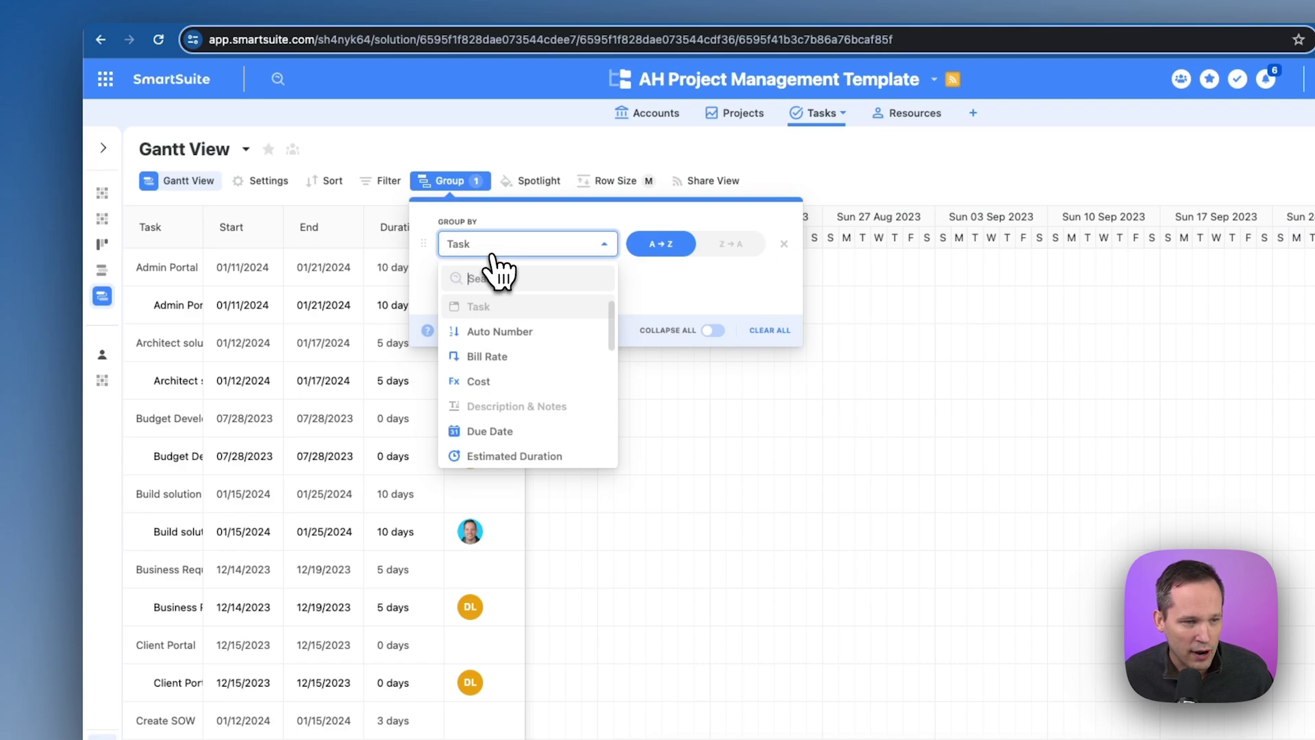
{"action": "type", "text": "proj"}
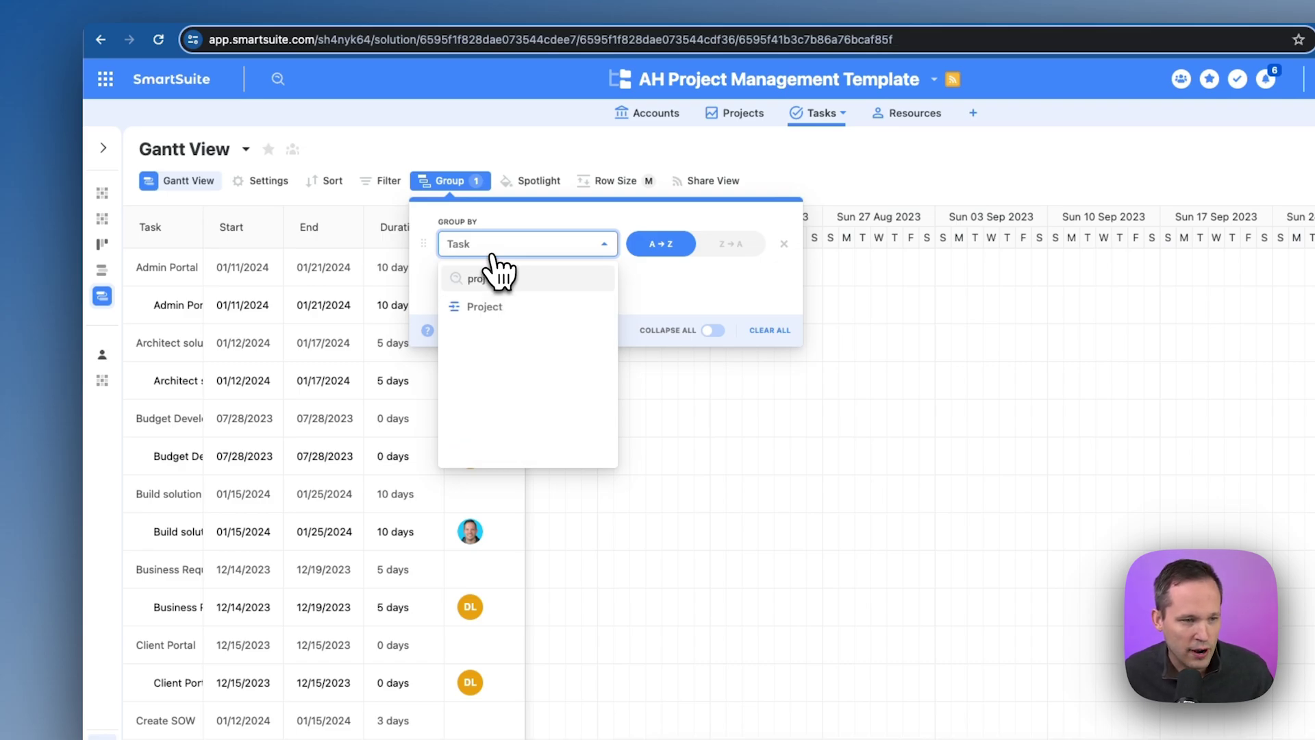
{"action": "left_click", "coordinate": [511, 306]}
{"action": "left_click", "coordinate": [619, 161]}
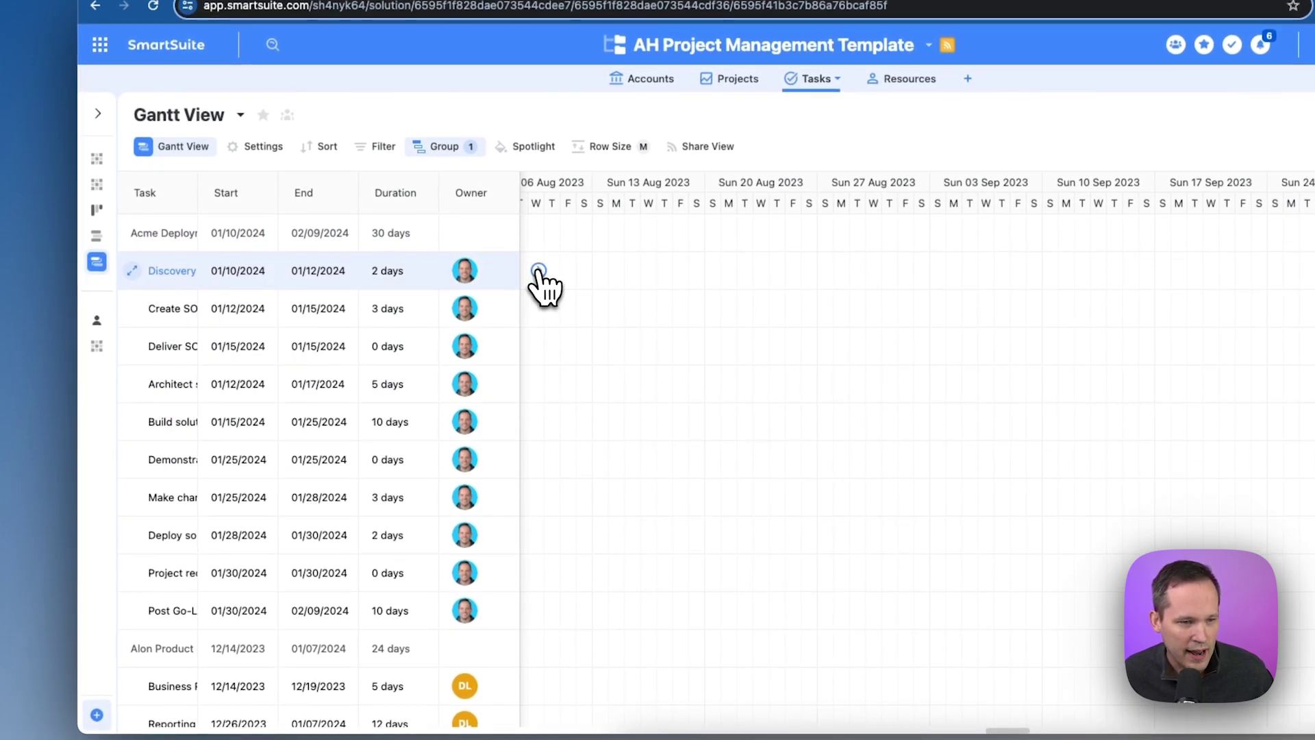
Jump the timeline to Discovery's bar to show the January 2024 tasks
{"action": "left_click", "coordinate": [539, 269]}
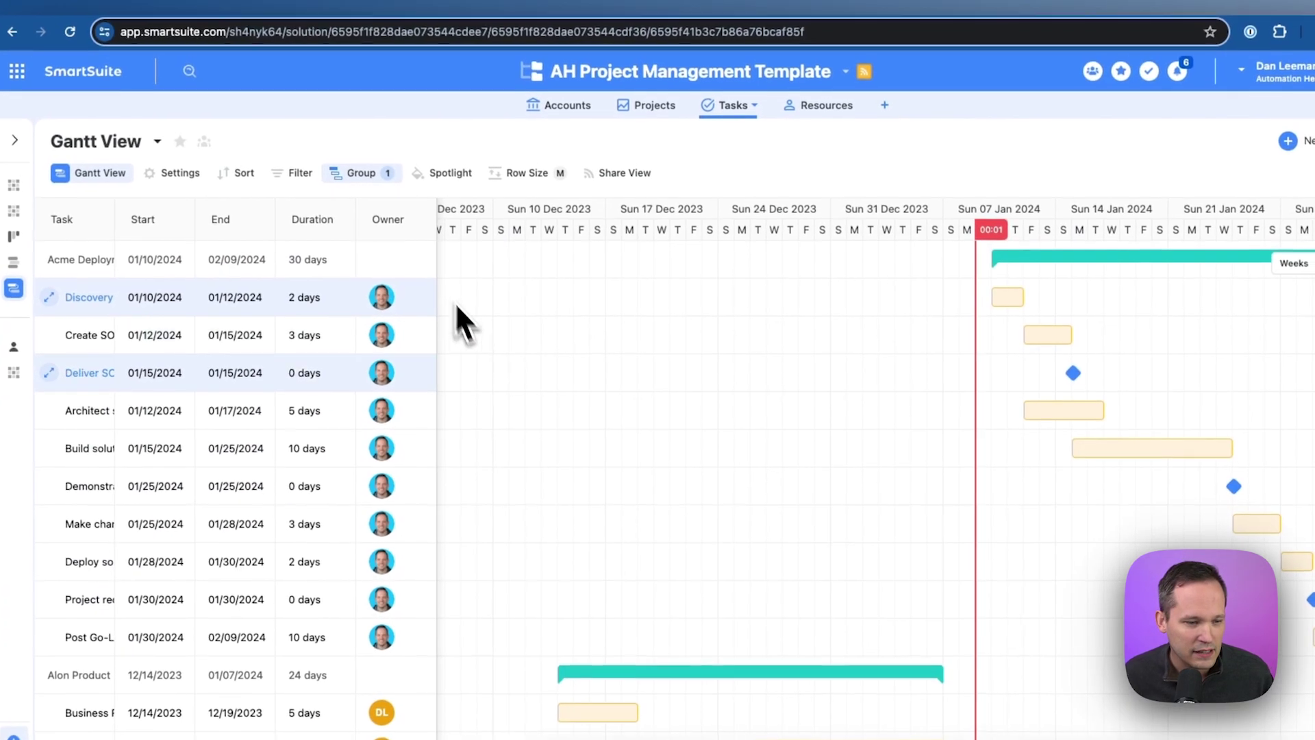
{"action": "scroll", "coordinate": [758, 364], "scroll_direction": "right", "scroll_amount": 6}
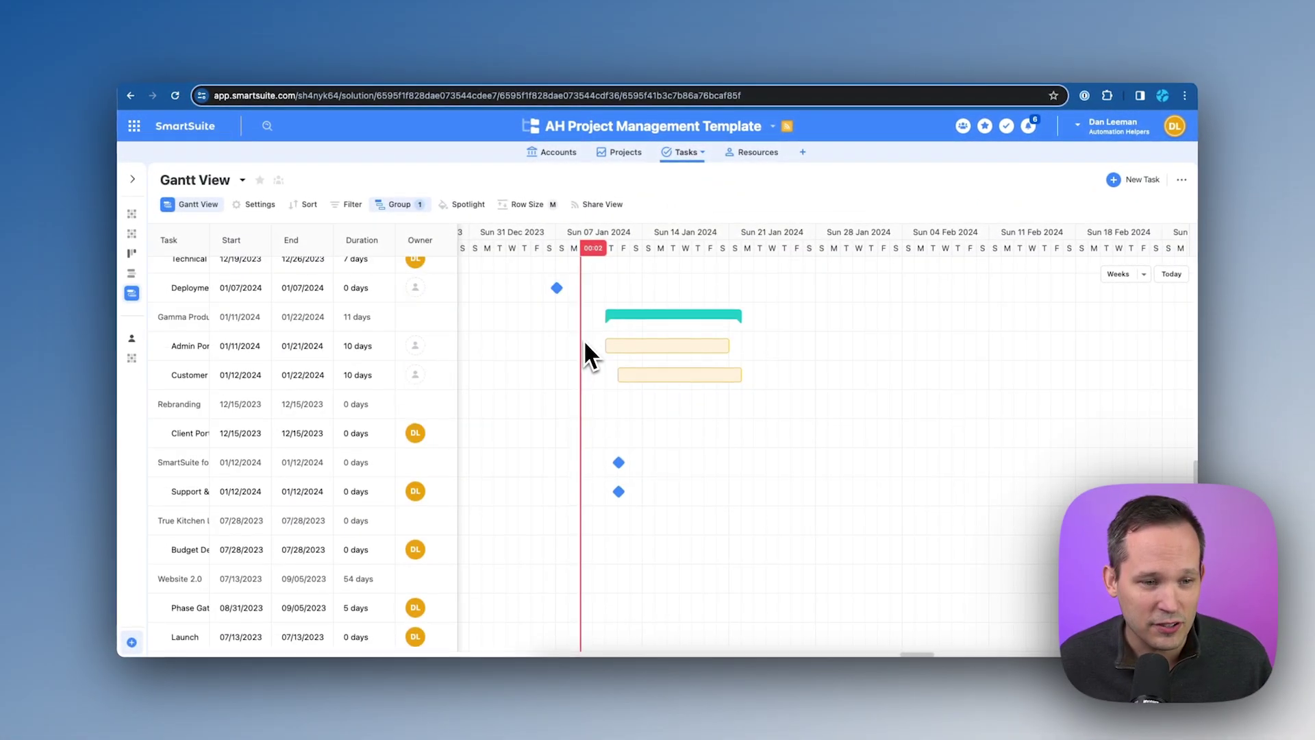
{"action": "scroll", "coordinate": [622, 348], "scroll_direction": "up", "scroll_amount": 6}
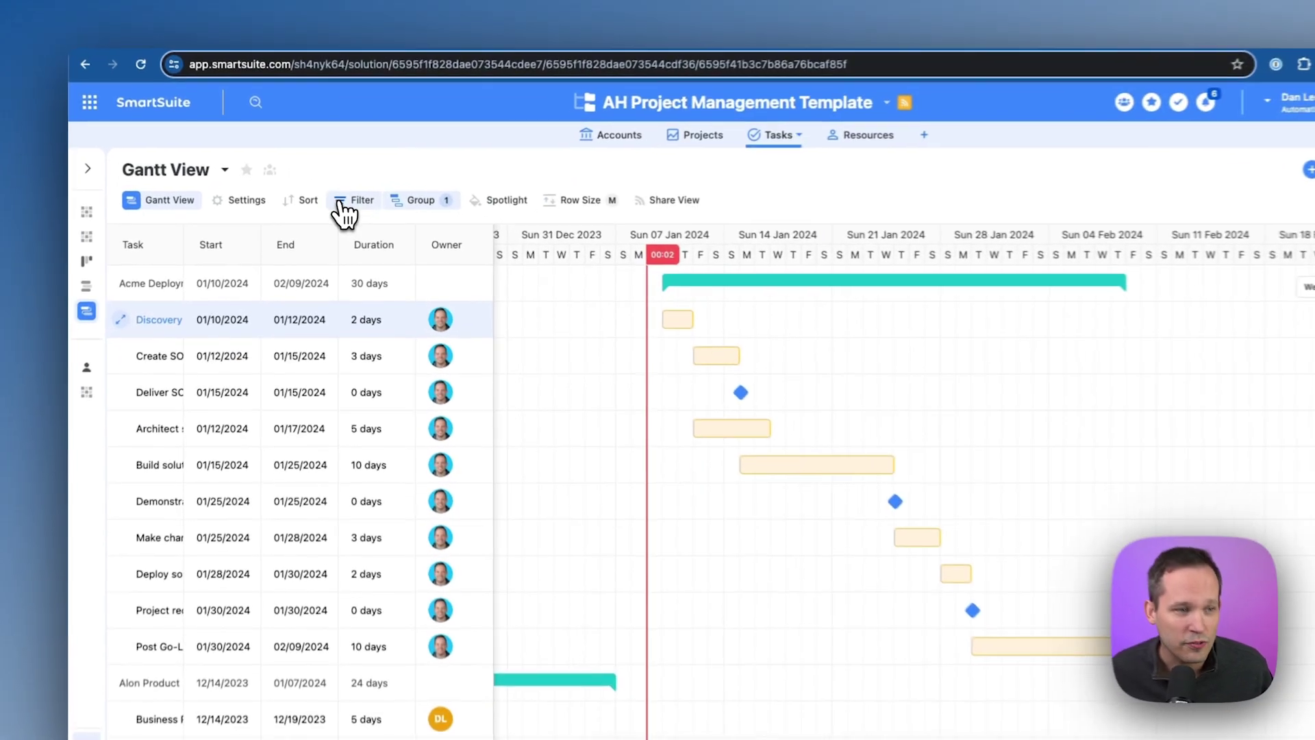
{"action": "left_click", "coordinate": [341, 206]}
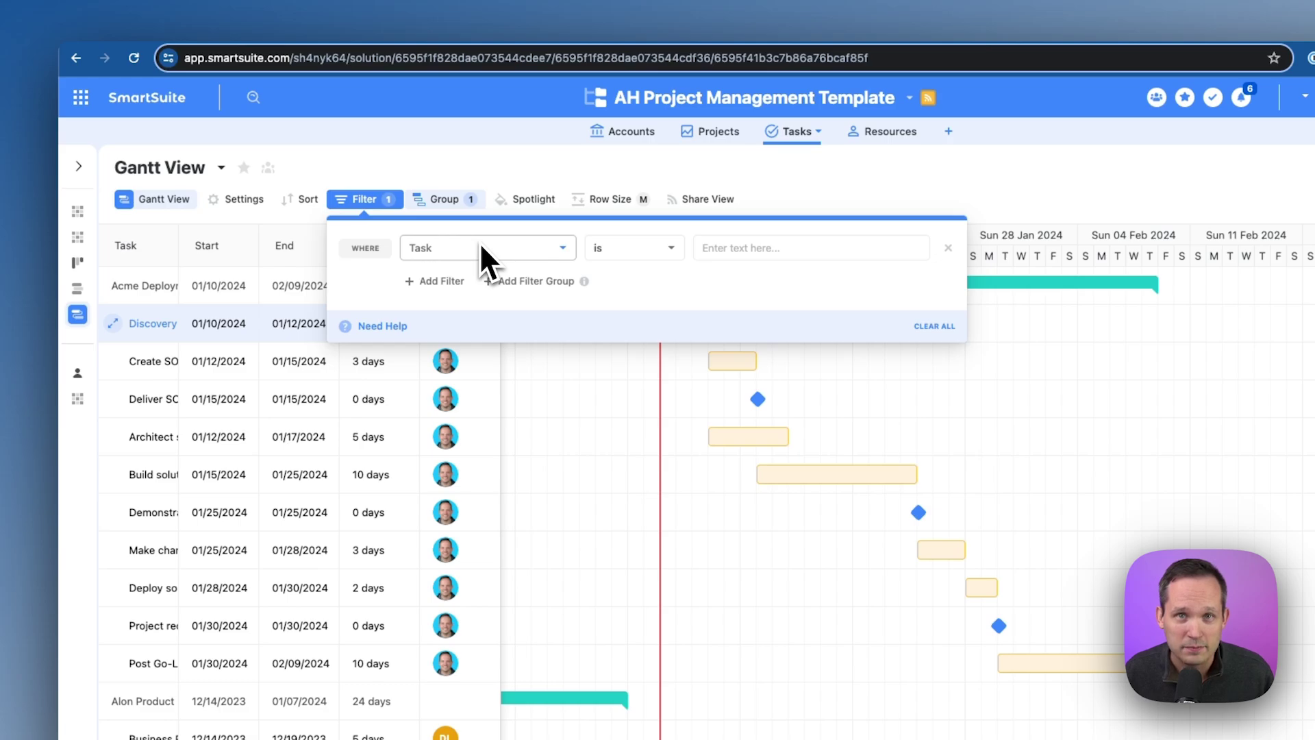
{"action": "left_click", "coordinate": [500, 155]}
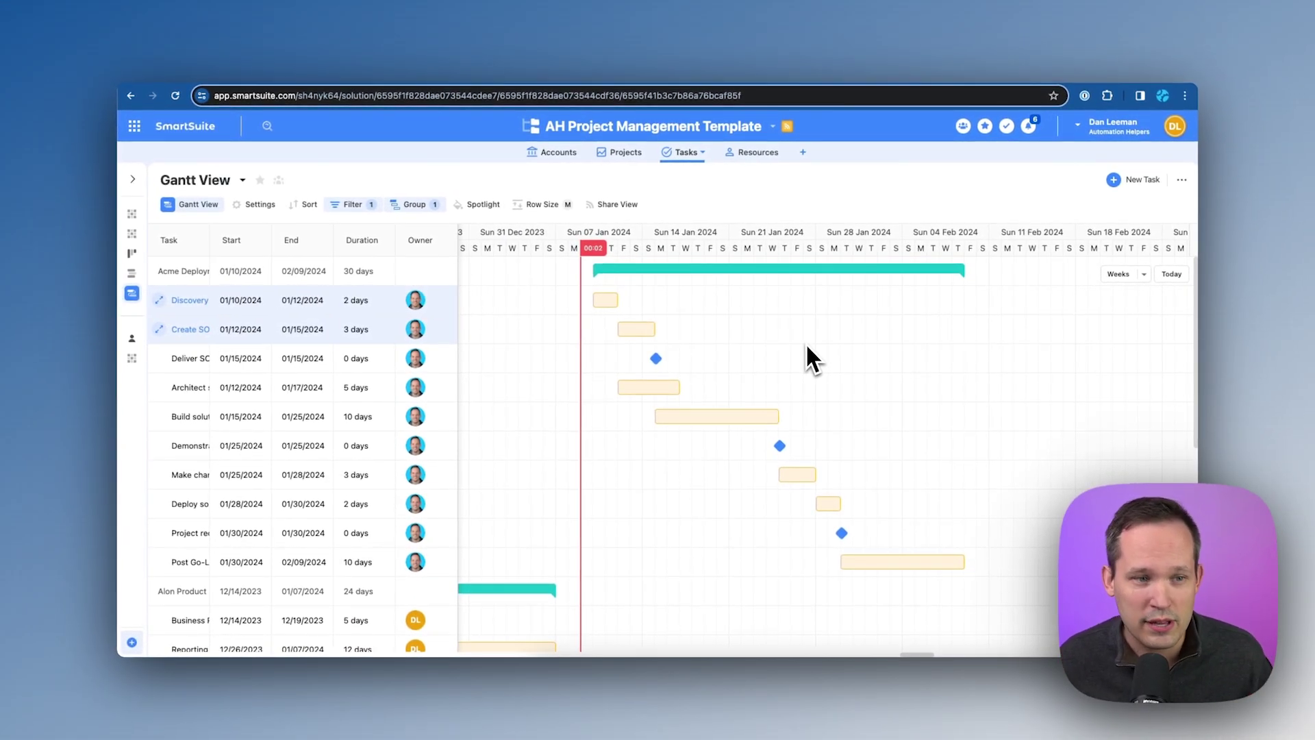
Collapse and restore the task table, hide the timeline, and widen the Task column
{"action": "left_click", "coordinate": [458, 438]}
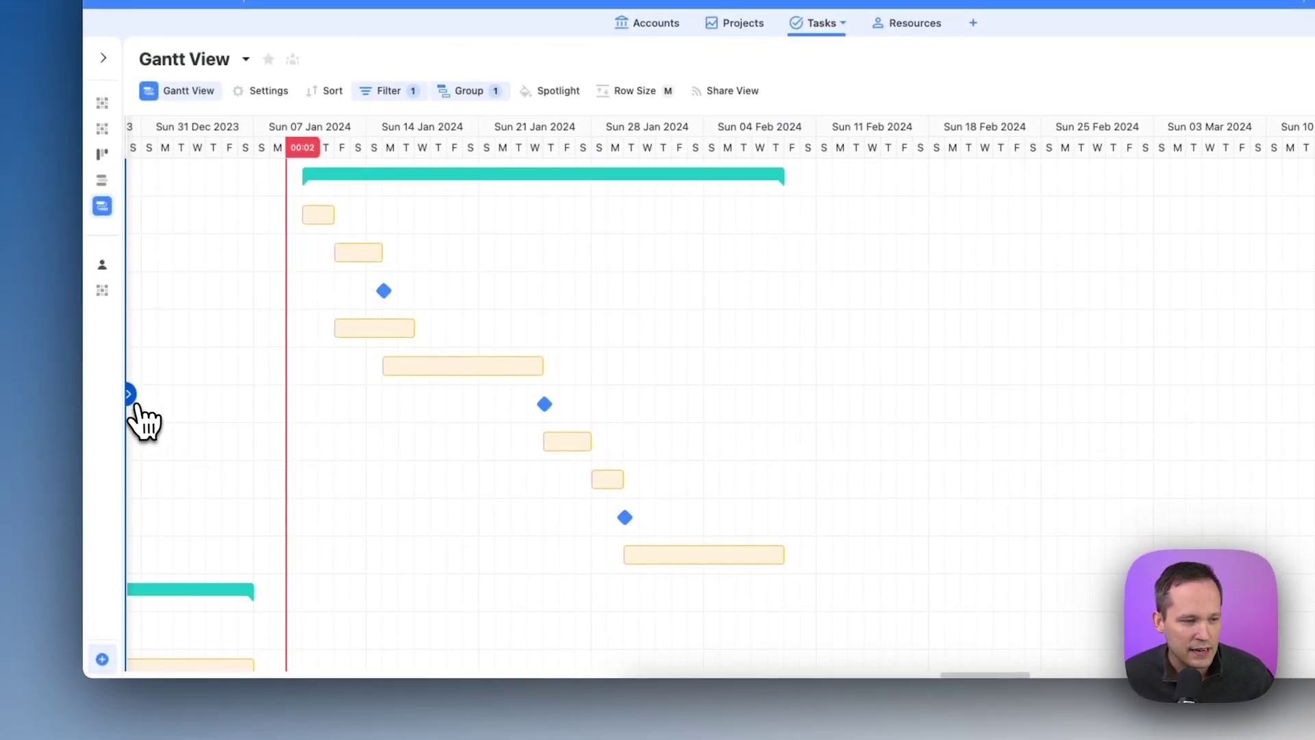
{"action": "left_click", "coordinate": [130, 395]}
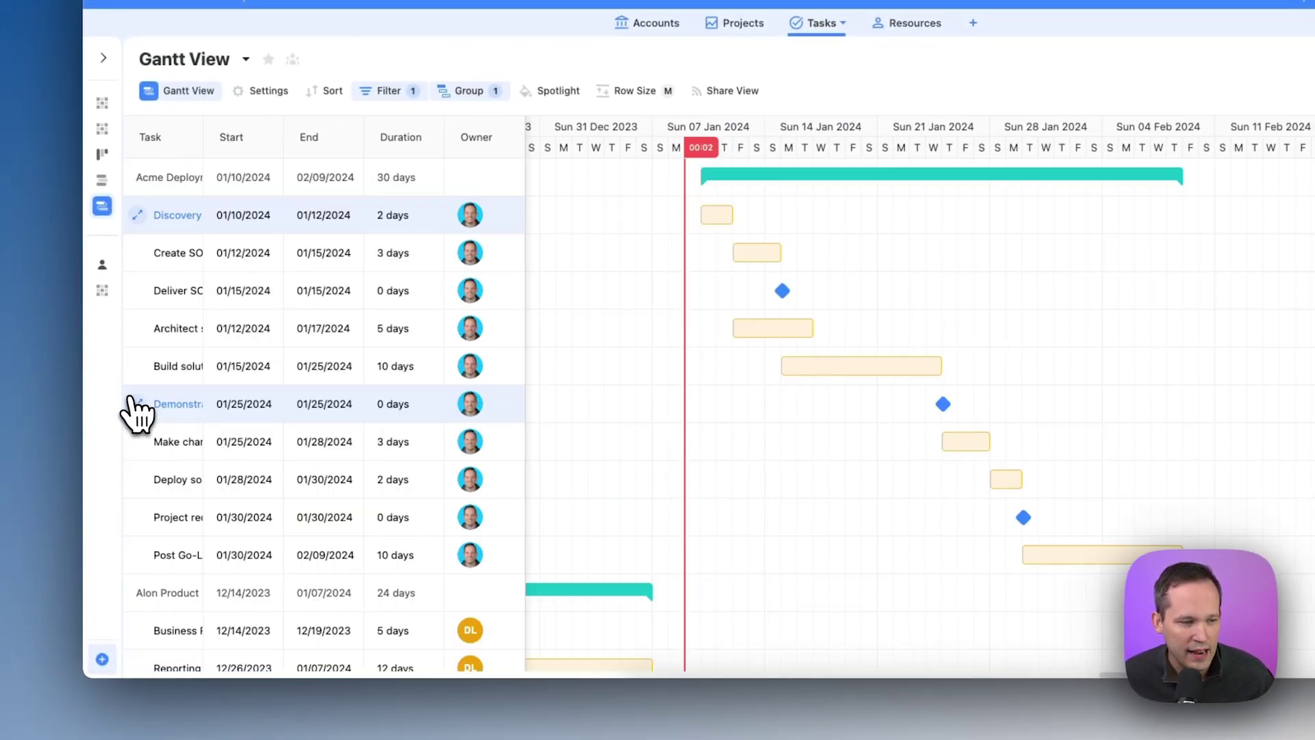
{"action": "left_click", "coordinate": [531, 407]}
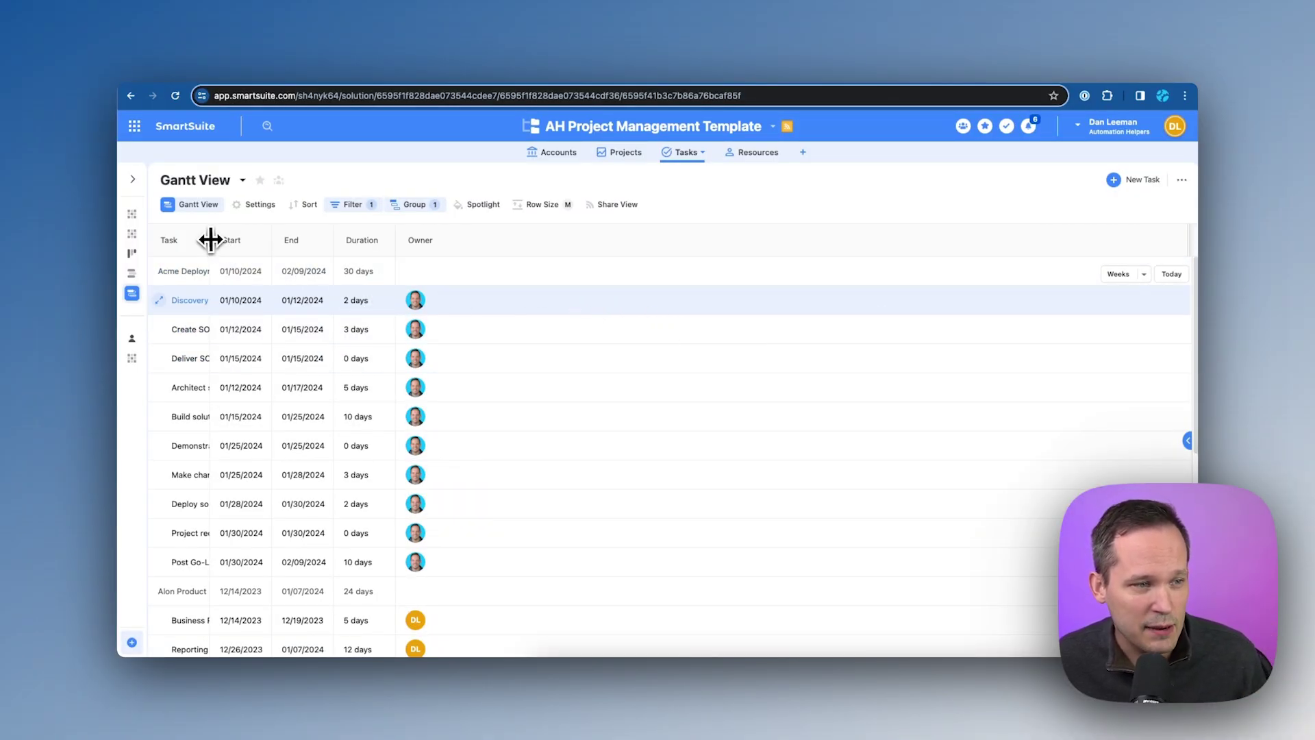
{"action": "left_click_drag", "start_coordinate": [211, 238], "coordinate": [230, 240]}
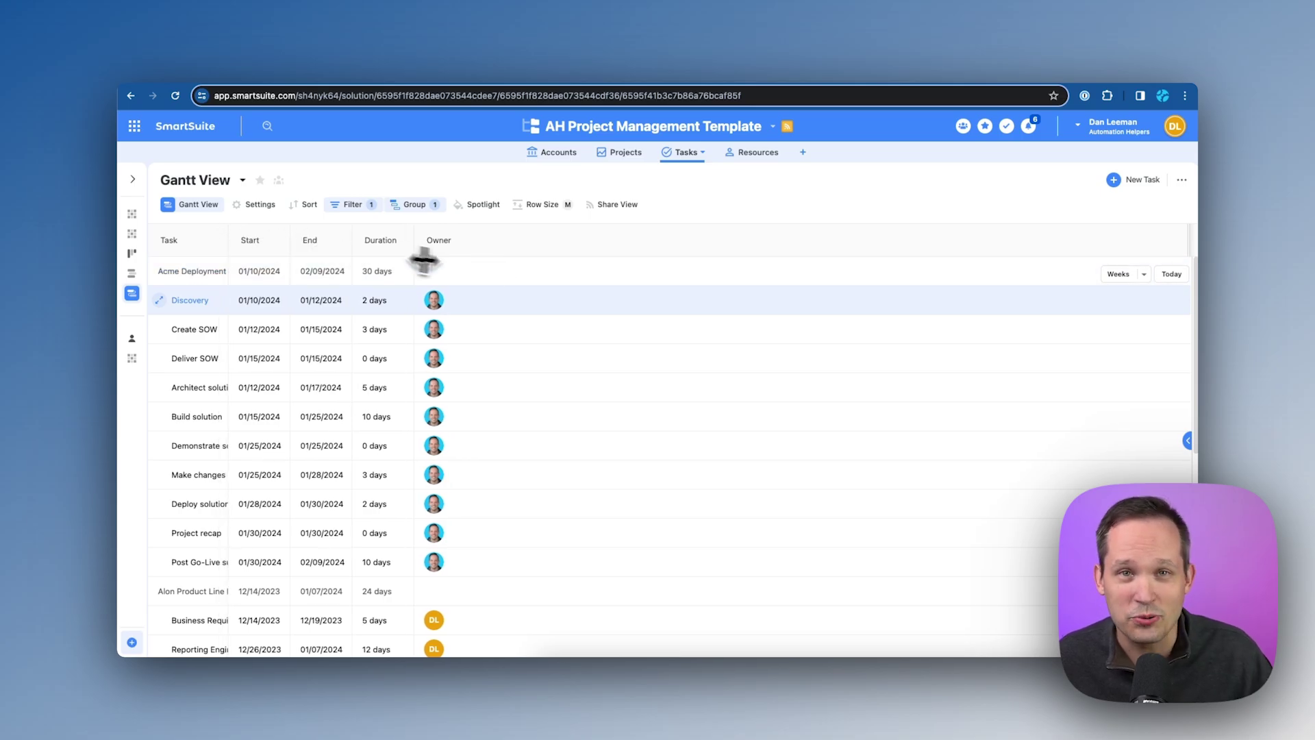
Open the start and end date cells of Discovery and Create SOW for editing
{"action": "left_click", "coordinate": [274, 300]}
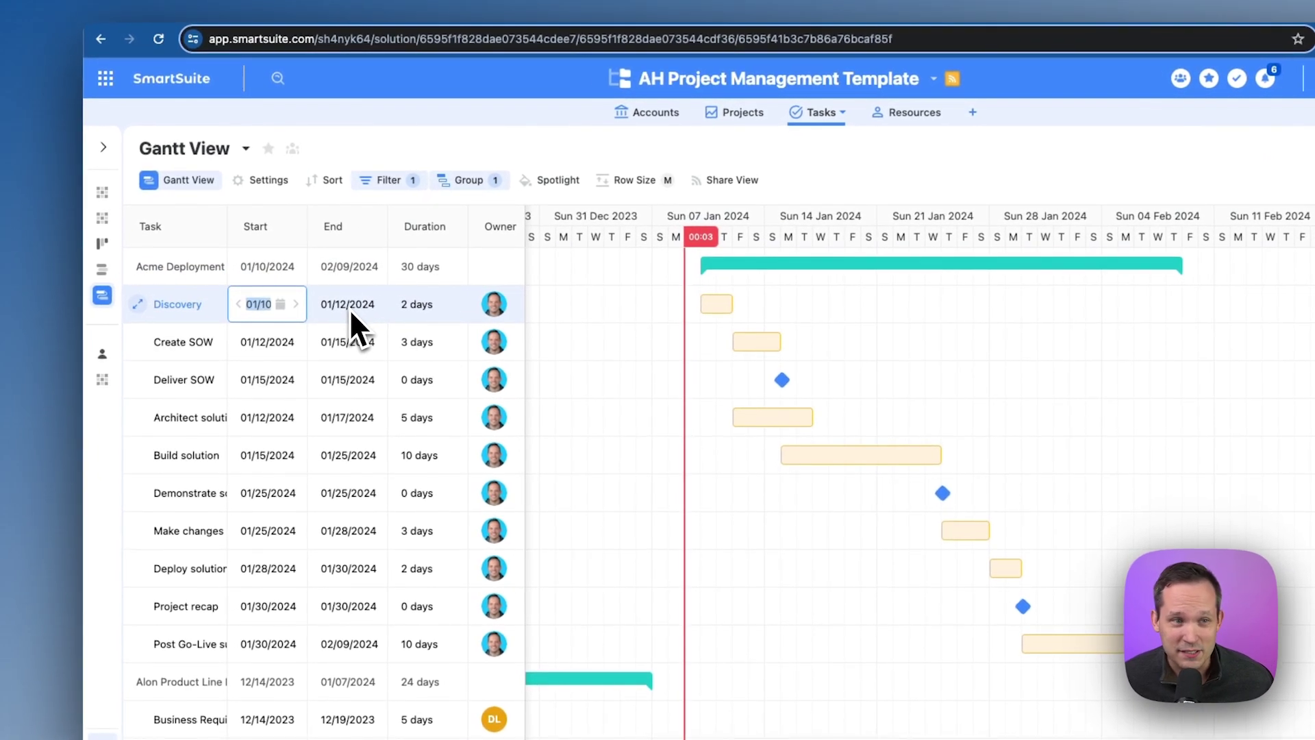
{"action": "left_click", "coordinate": [348, 308]}
{"action": "left_click", "coordinate": [257, 347]}
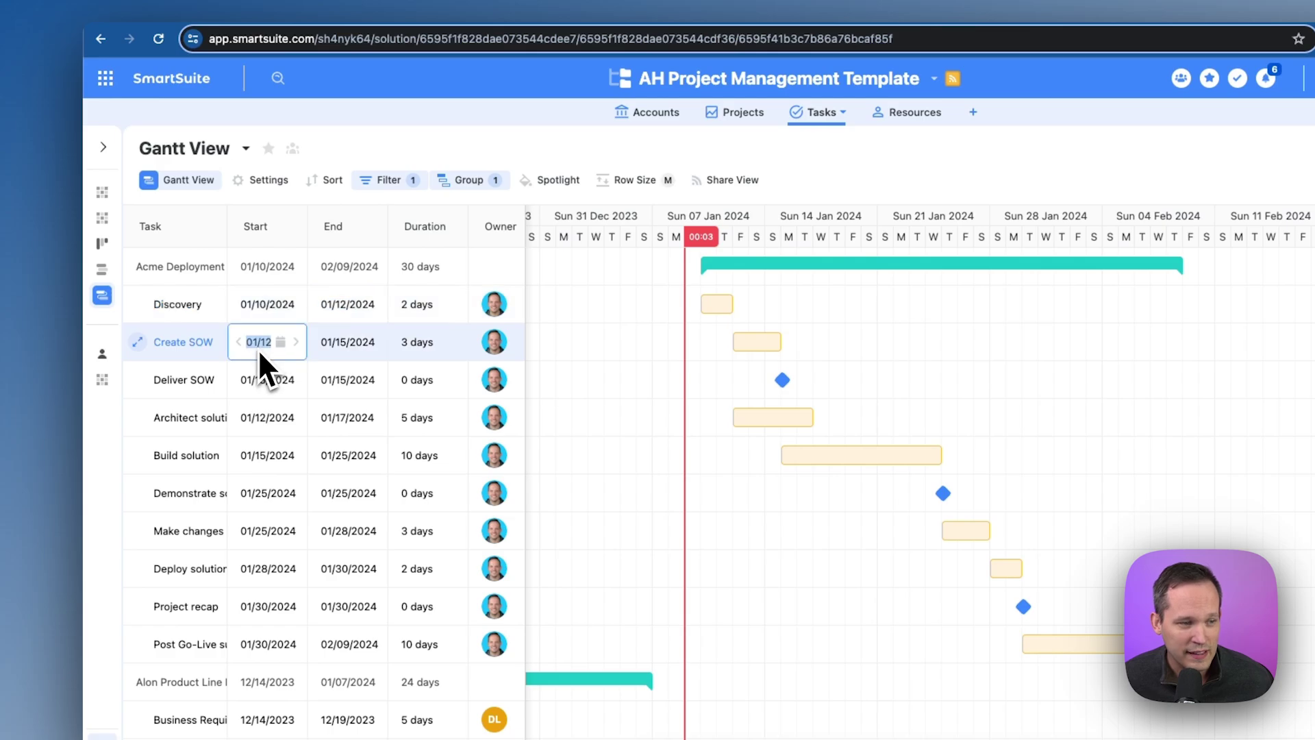
{"action": "left_click", "coordinate": [343, 348]}
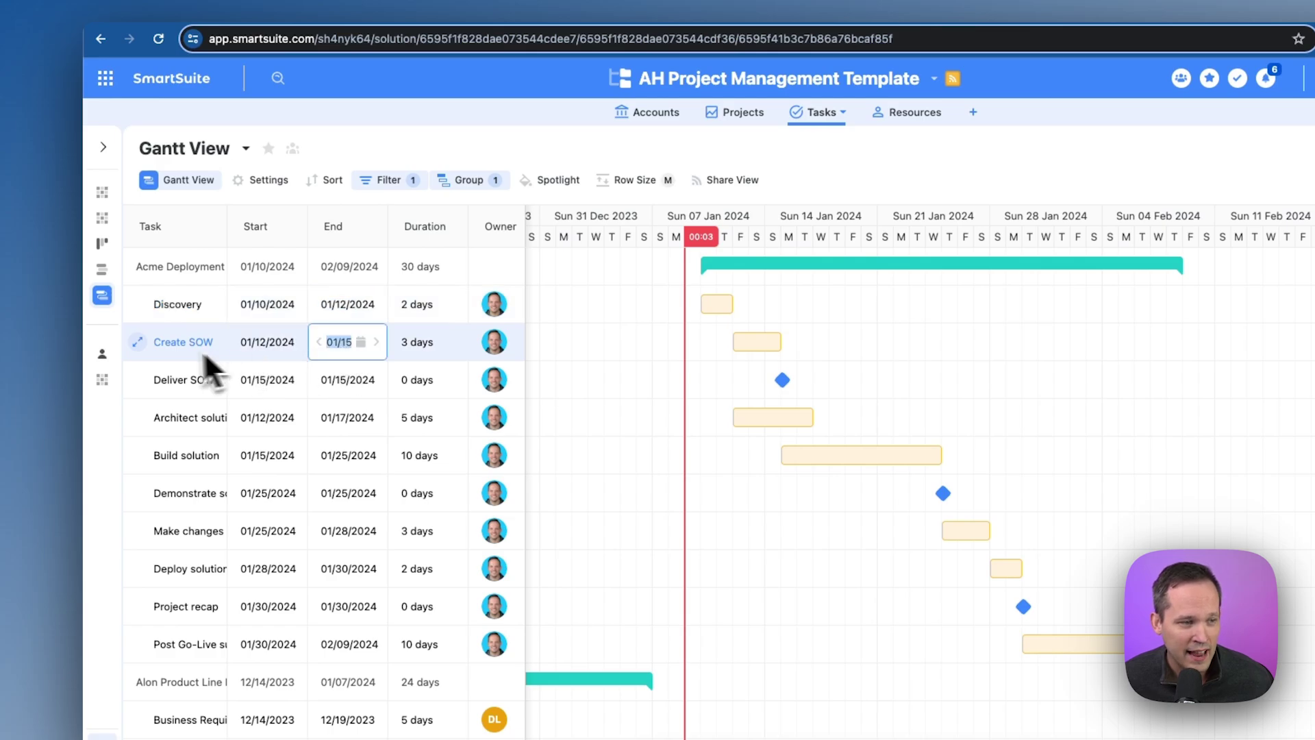
Open and close the Create SOW record, then reopen its details and dependencies from the chart
{"action": "left_click", "coordinate": [139, 343]}
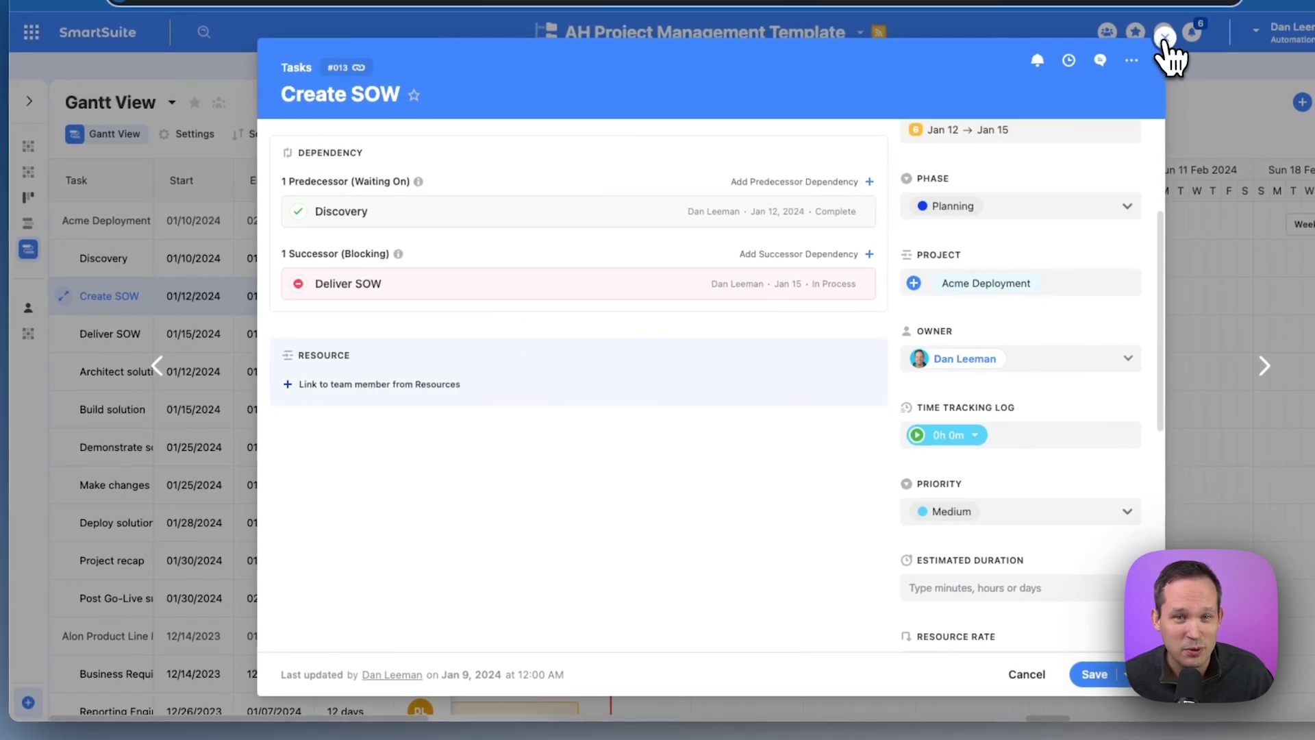
{"action": "left_click", "coordinate": [1165, 37]}
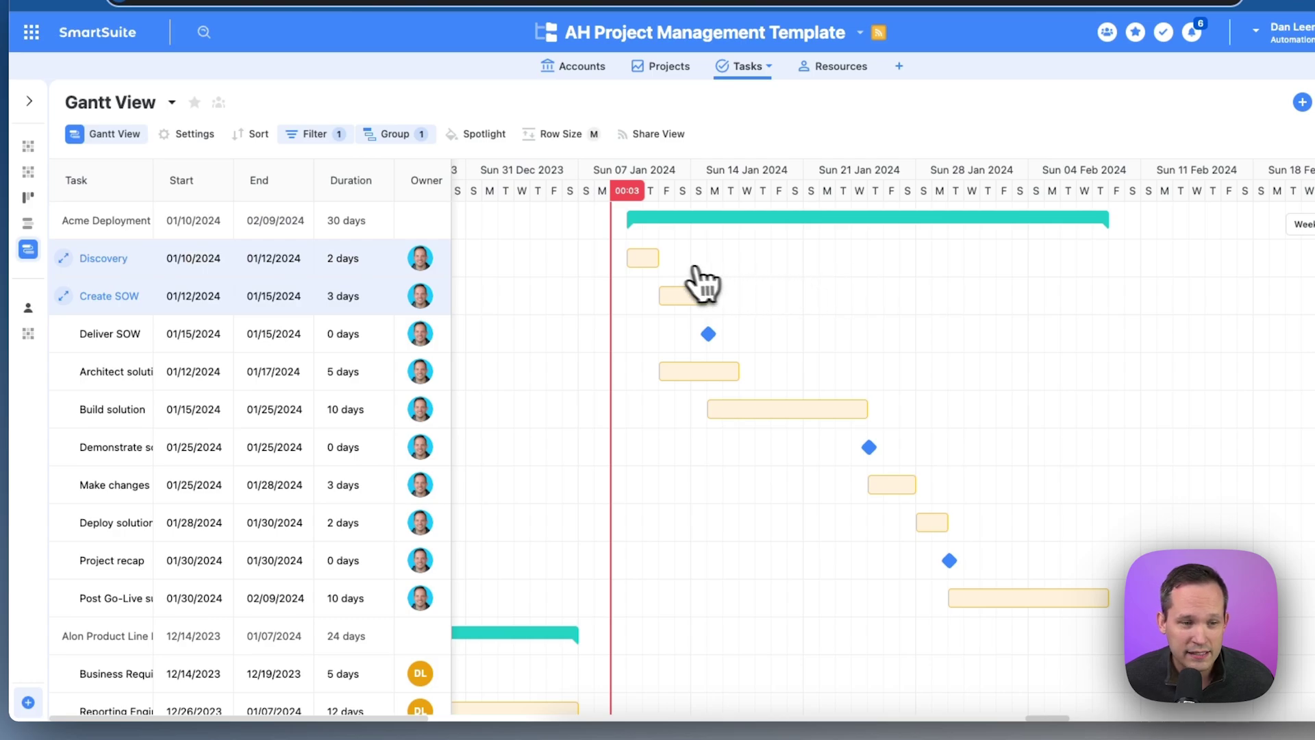
{"action": "mouse_move", "coordinate": [668, 296]}
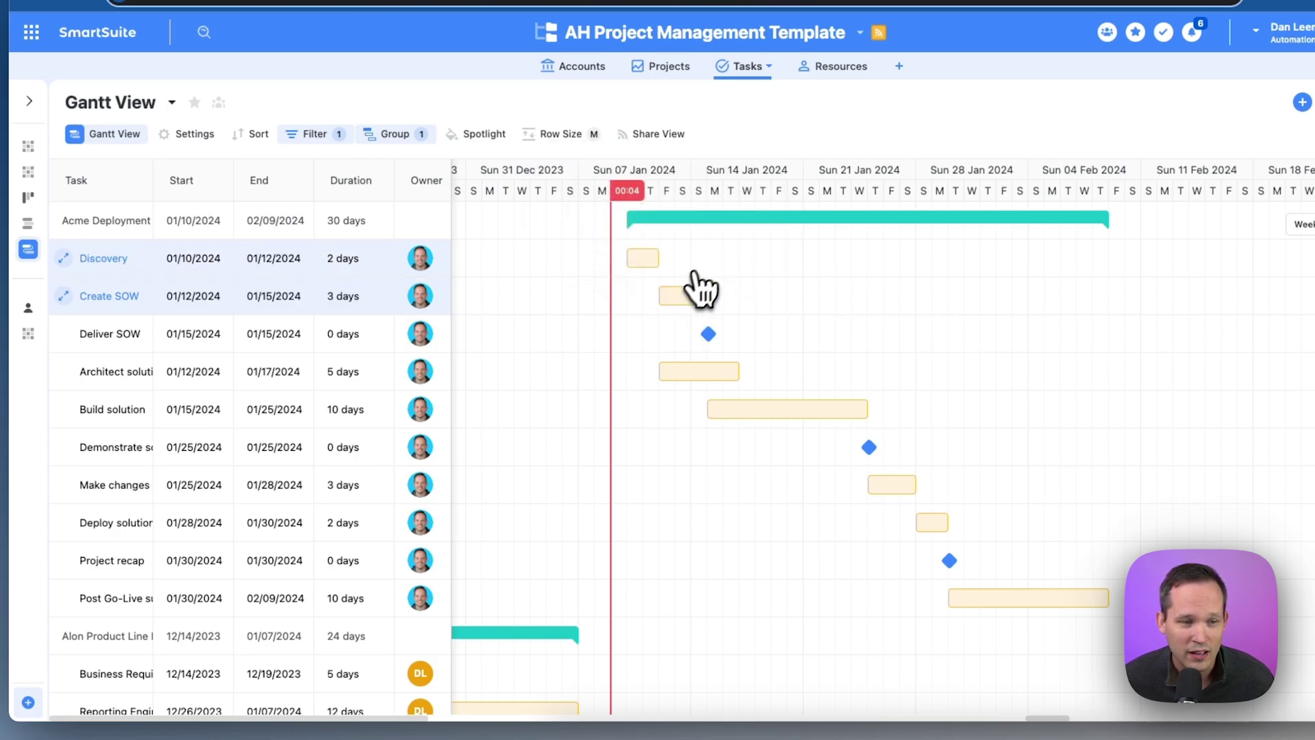
{"action": "mouse_move", "coordinate": [655, 262]}
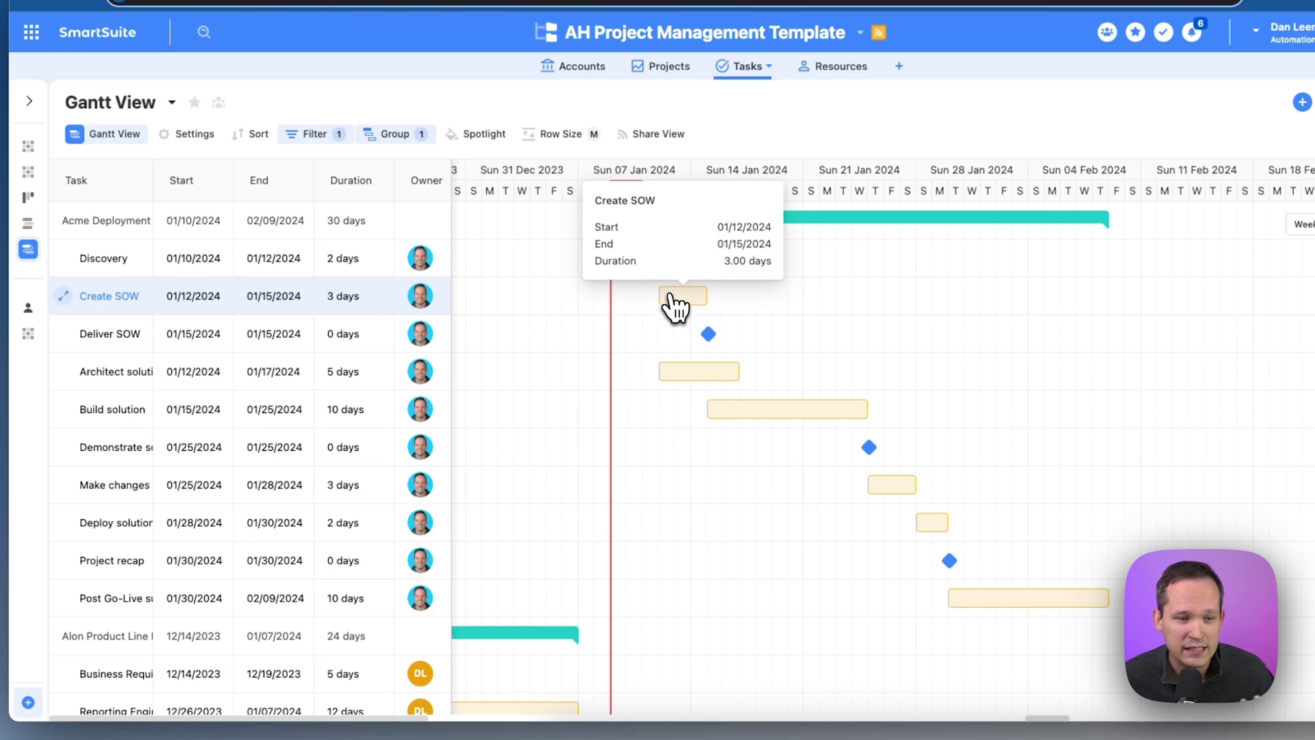
{"action": "left_click", "coordinate": [674, 301]}
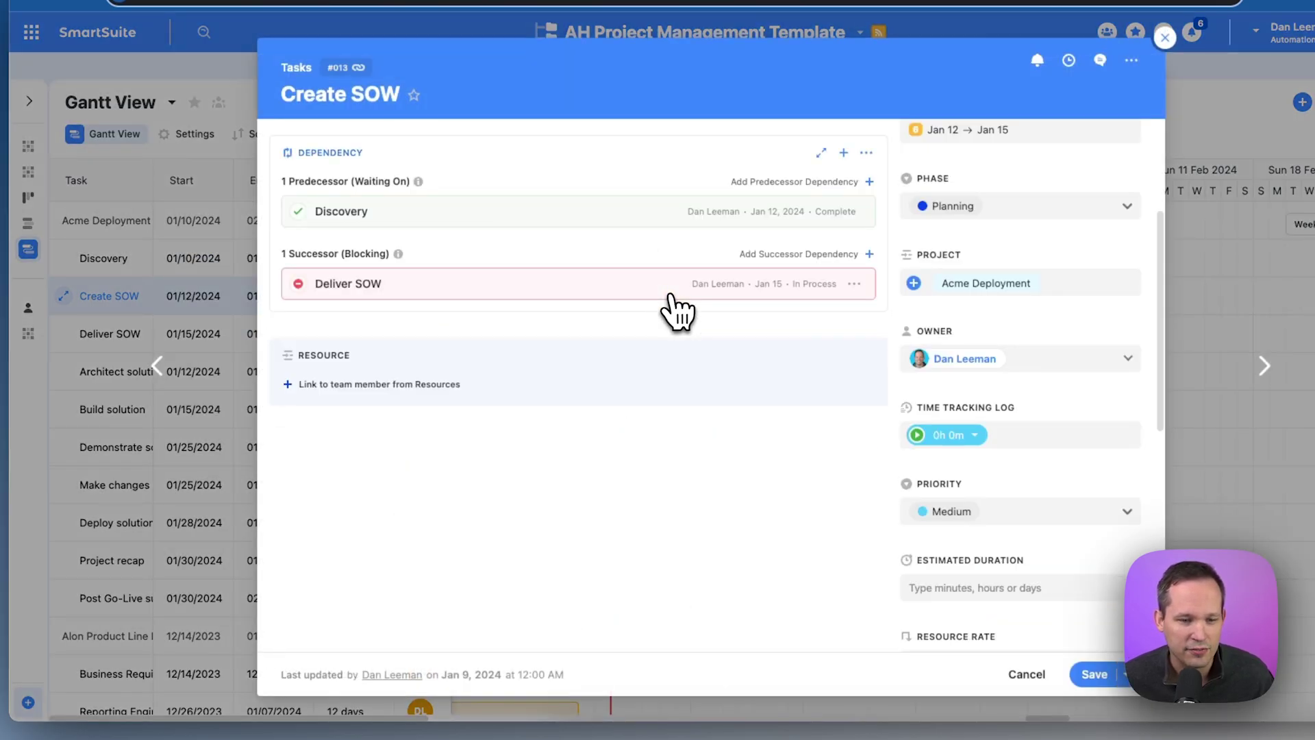
{"action": "key", "text": "Escape"}
{"action": "mouse_move", "coordinate": [849, 419]}
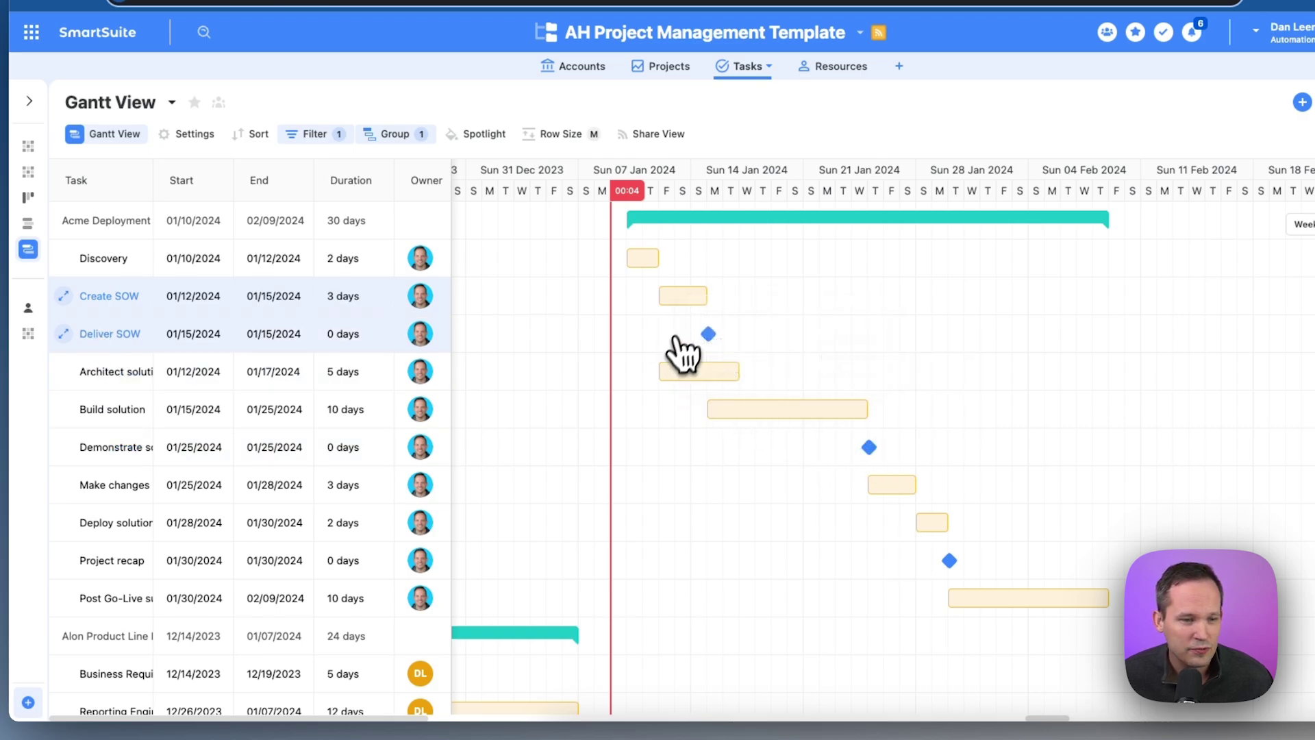
{"action": "mouse_move", "coordinate": [708, 335]}
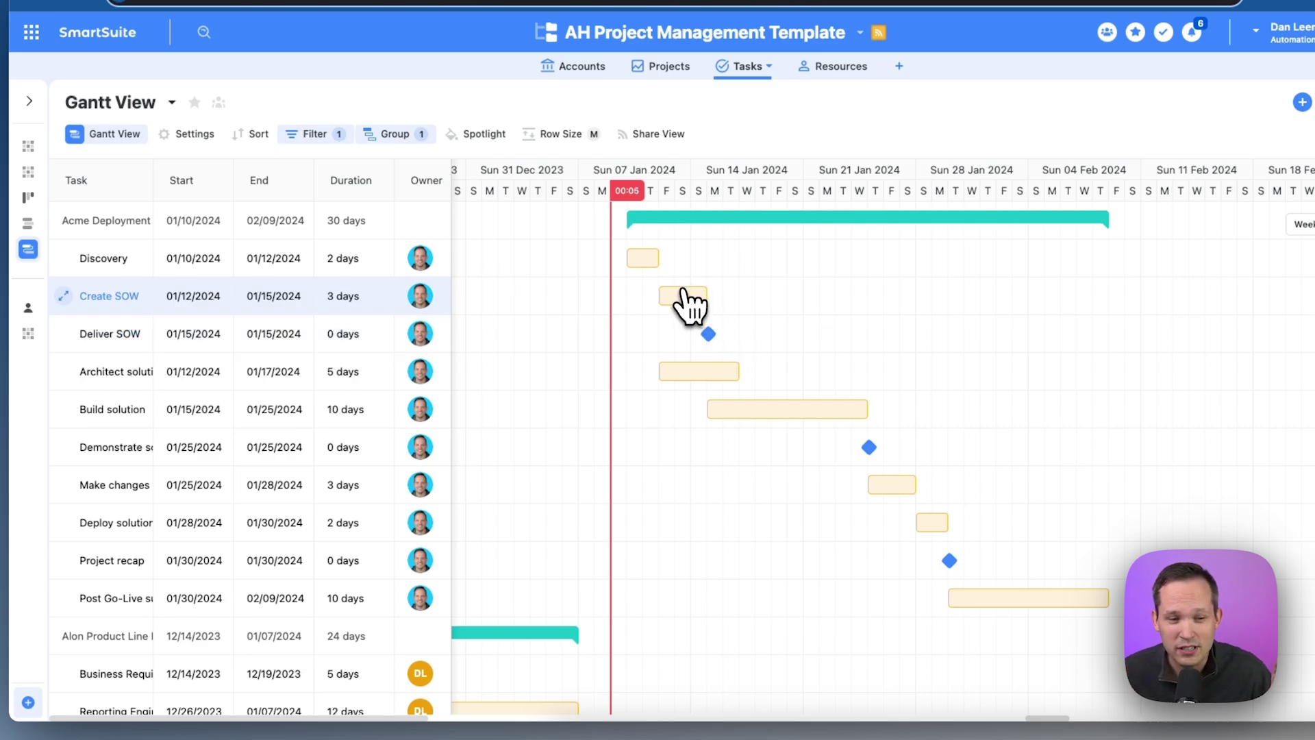
{"action": "mouse_move", "coordinate": [690, 307]}
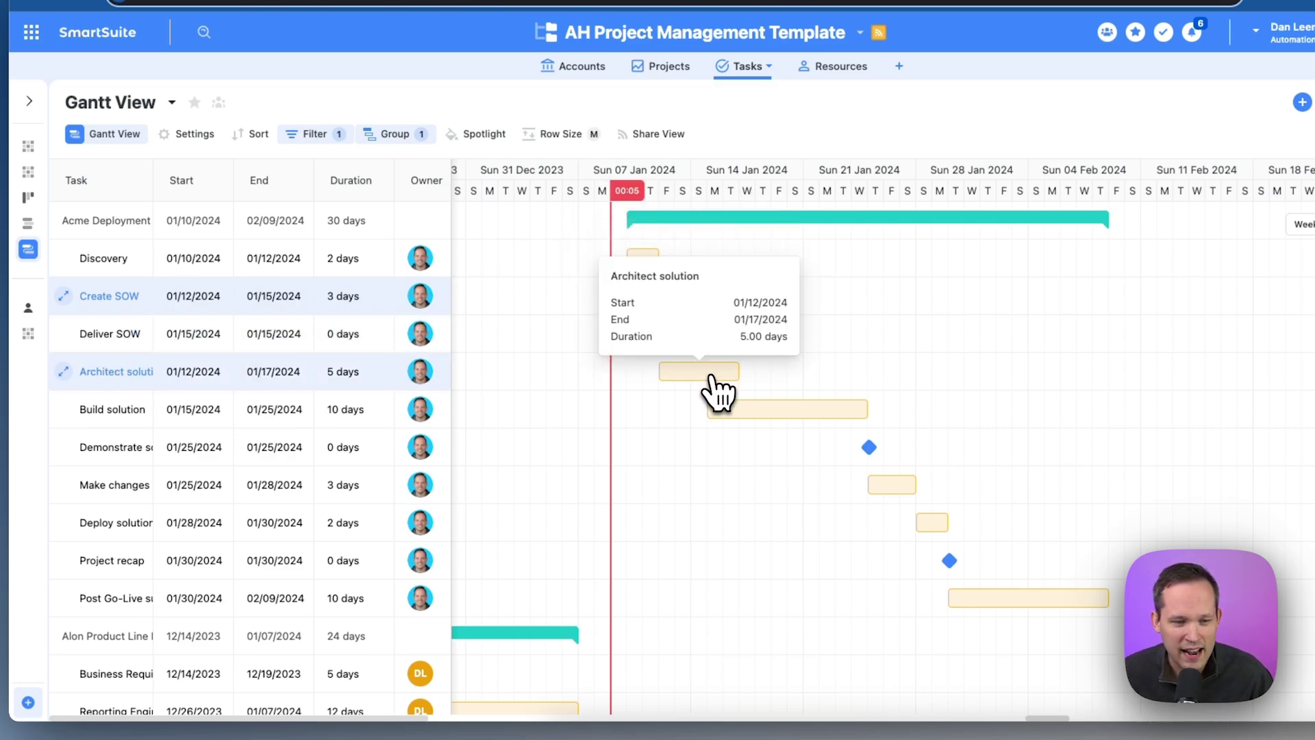
{"action": "mouse_move", "coordinate": [725, 400]}
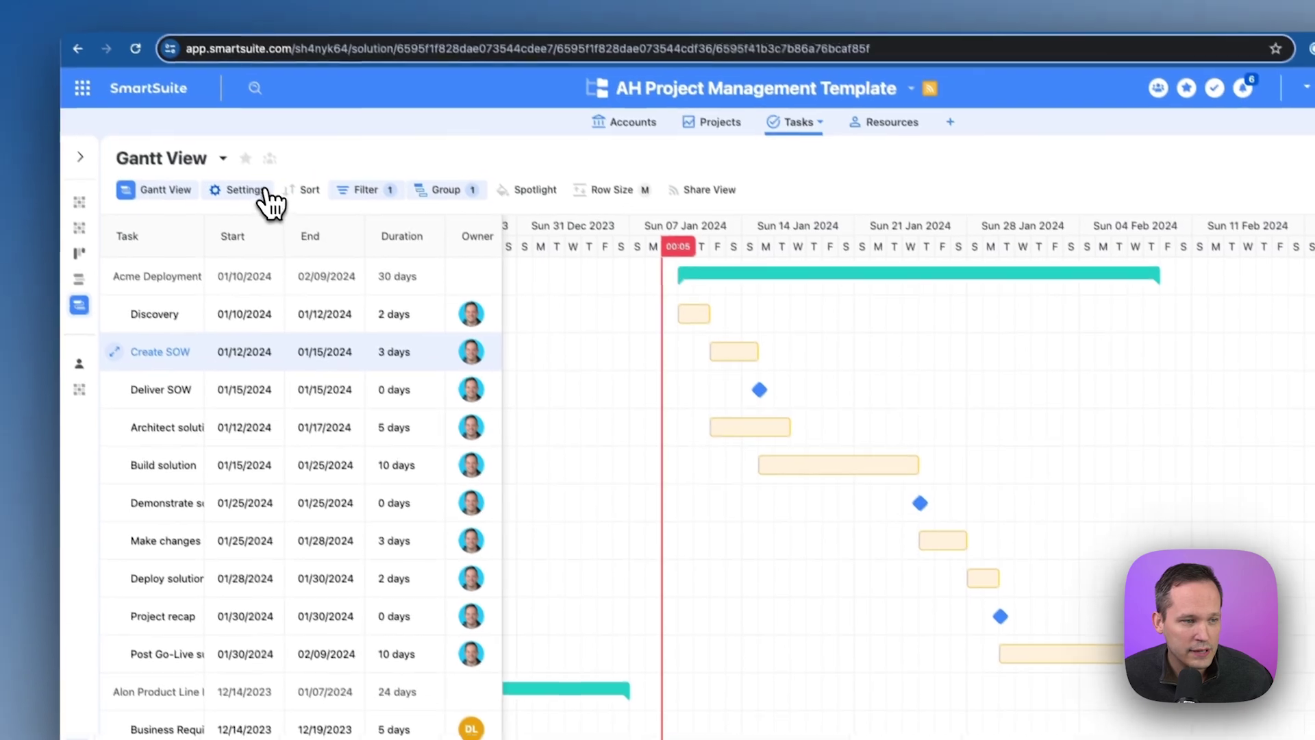
Turn on task name labels and dependency arrows in the Gantt settings
{"action": "left_click", "coordinate": [220, 134]}
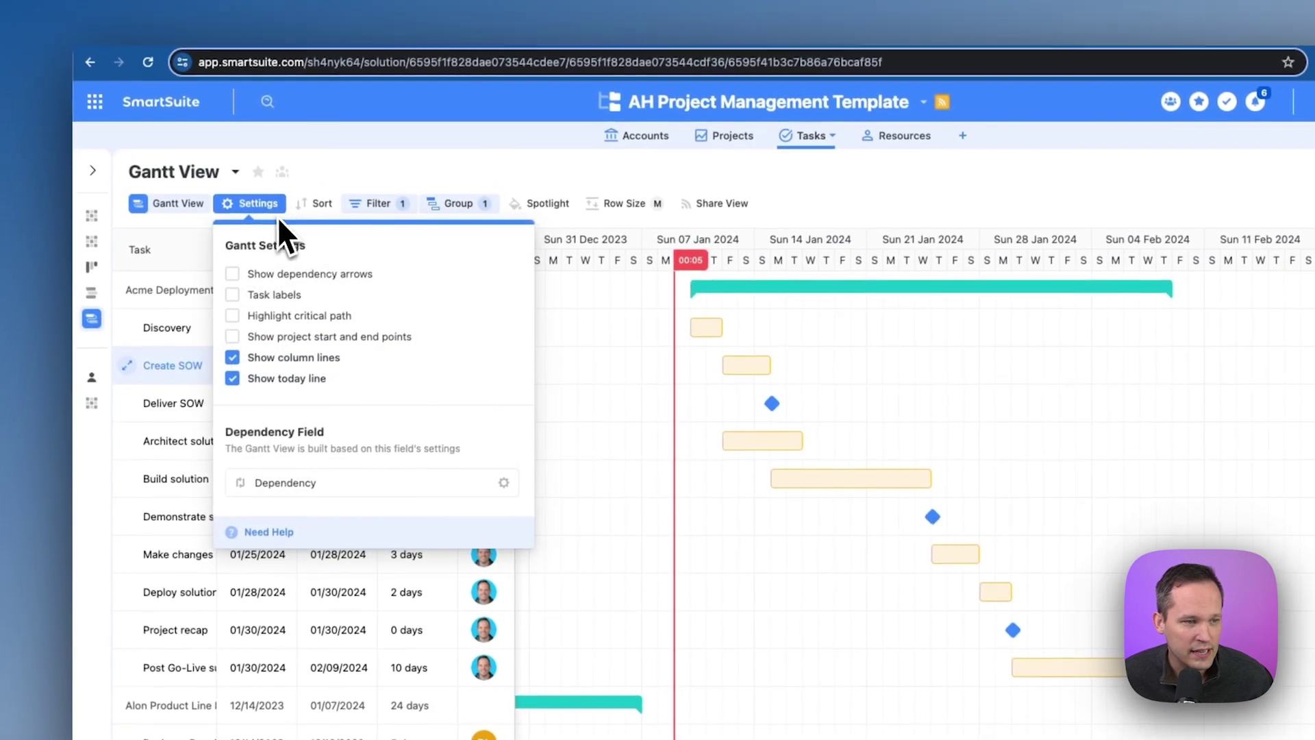
{"action": "left_click", "coordinate": [234, 296]}
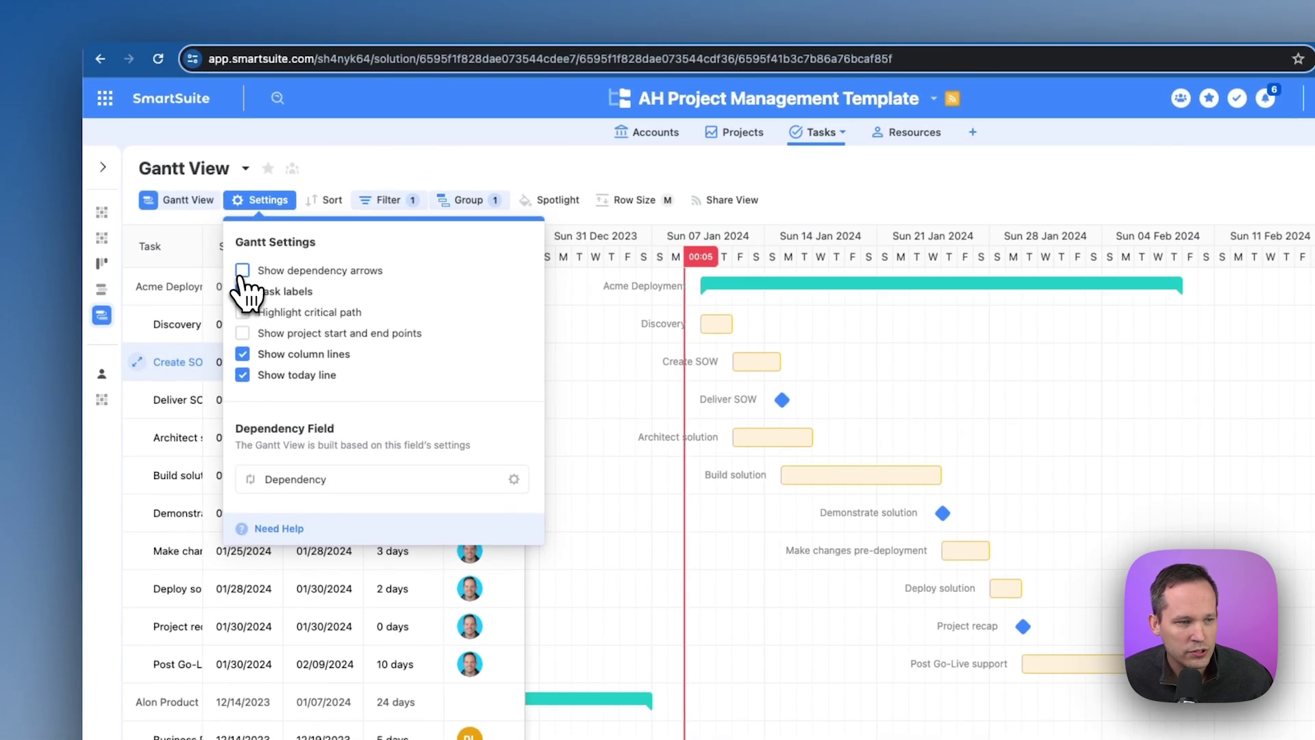
{"action": "left_click", "coordinate": [241, 277]}
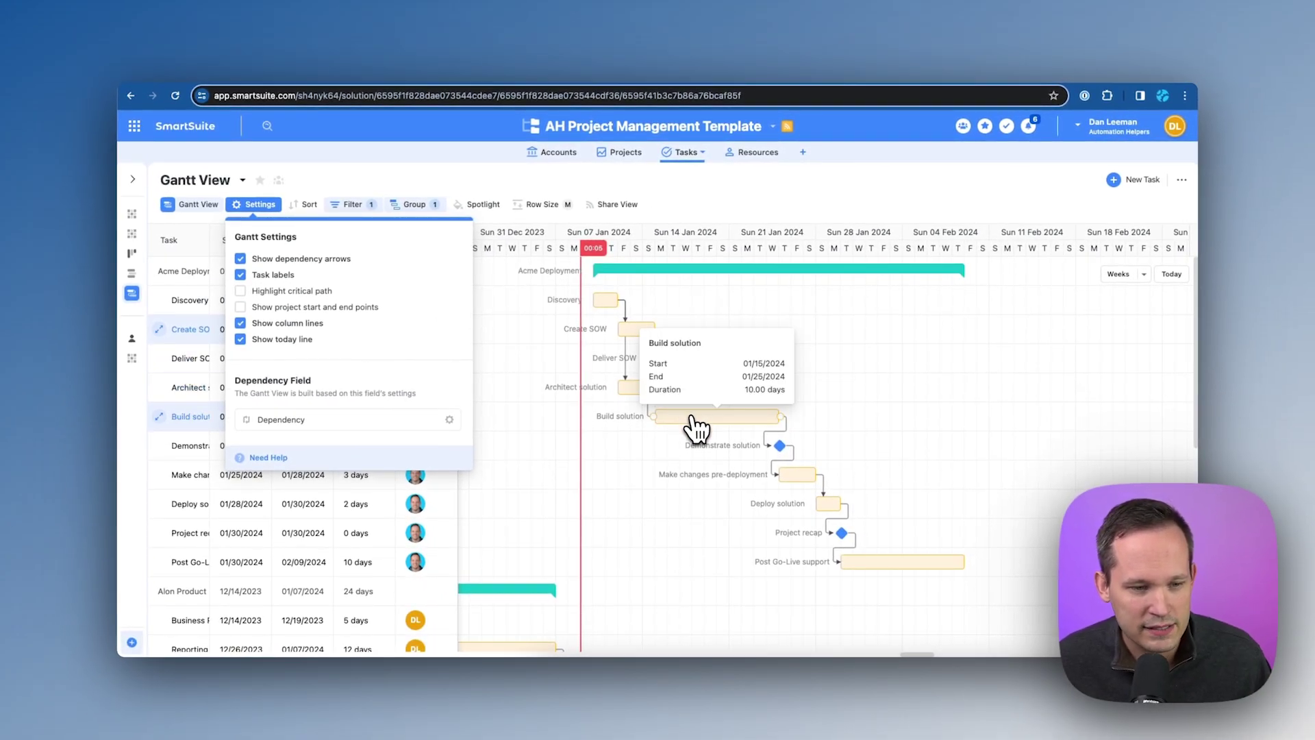
{"action": "left_click", "coordinate": [691, 510]}
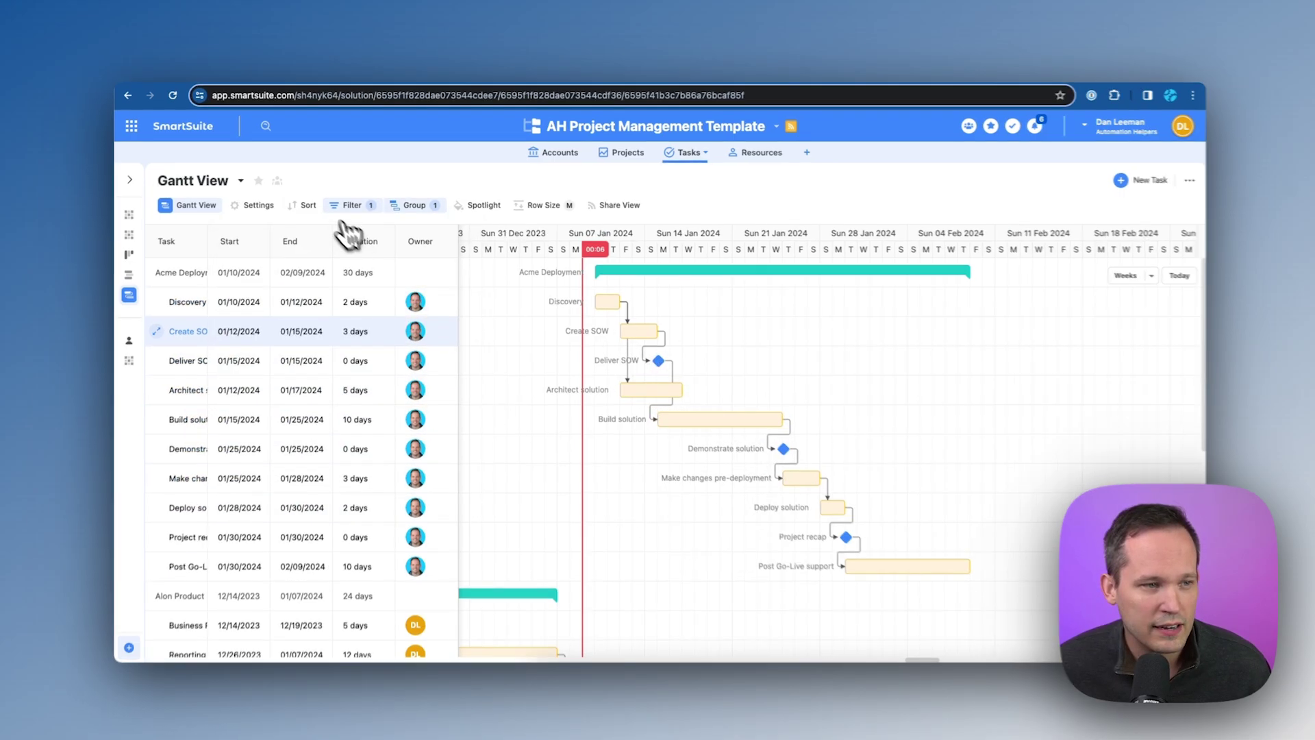
{"action": "left_click", "coordinate": [305, 204]}
Sort the Gantt tasks by Due Date, 1→9
{"action": "left_click", "coordinate": [319, 293]}
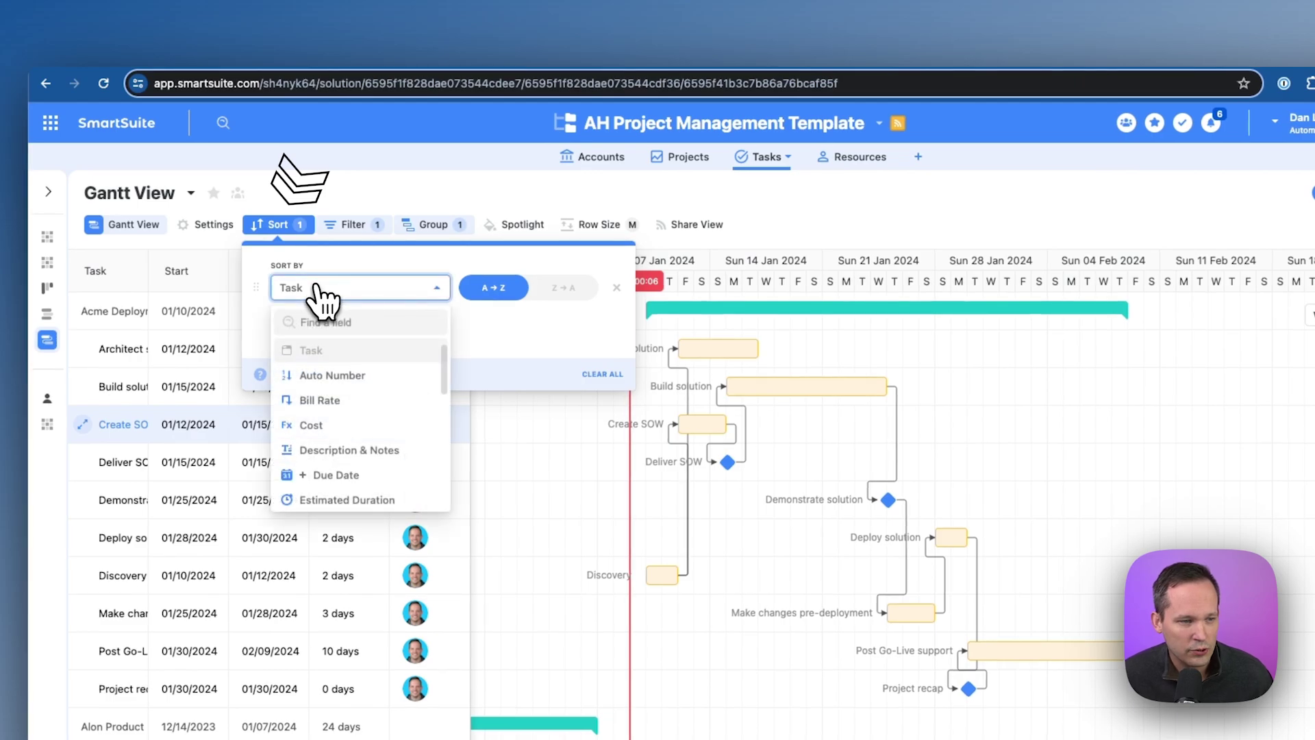
{"action": "type", "text": "due"}
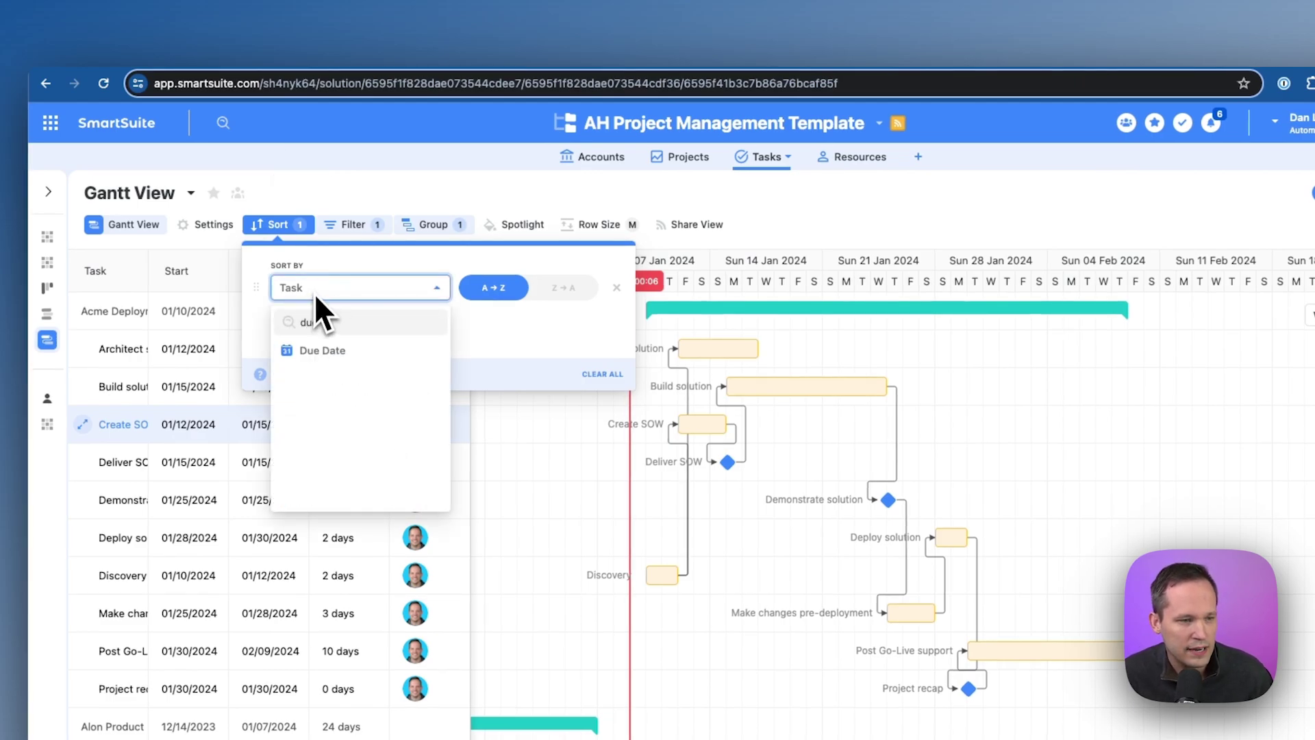
{"action": "left_click", "coordinate": [322, 350]}
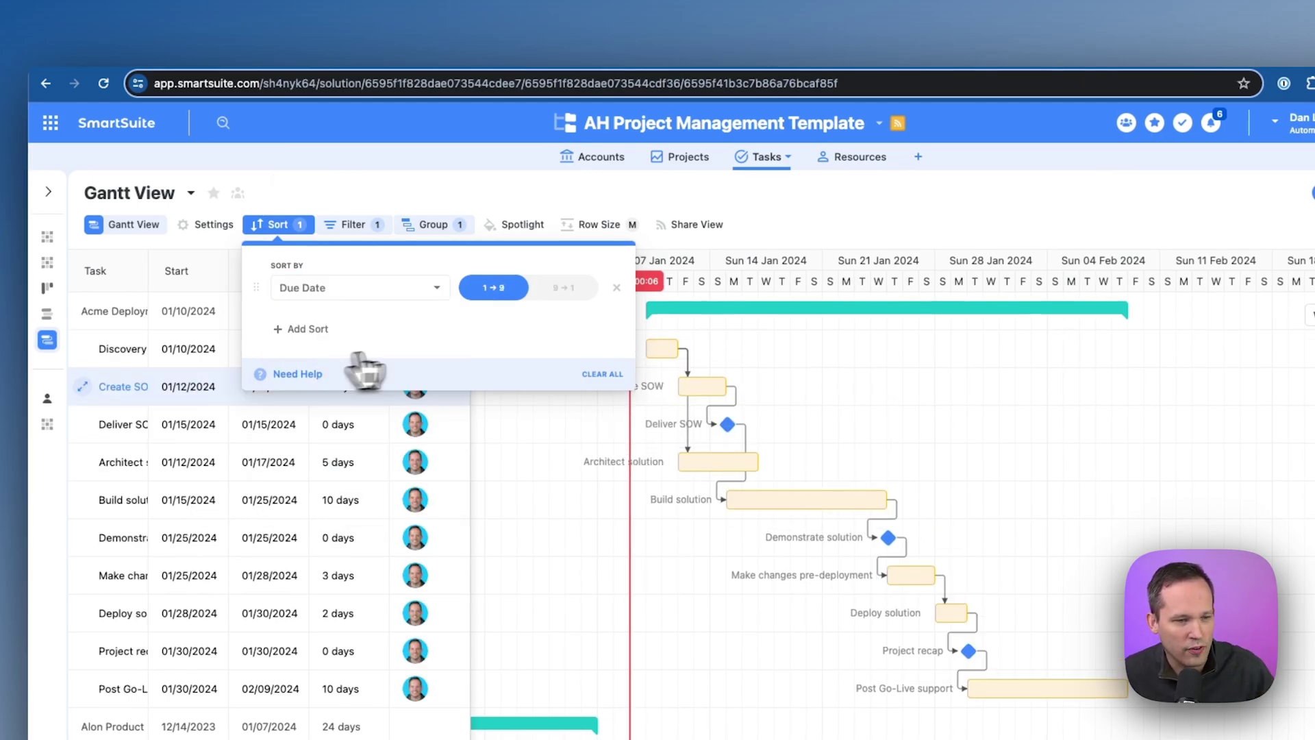
{"action": "left_click", "coordinate": [752, 295]}
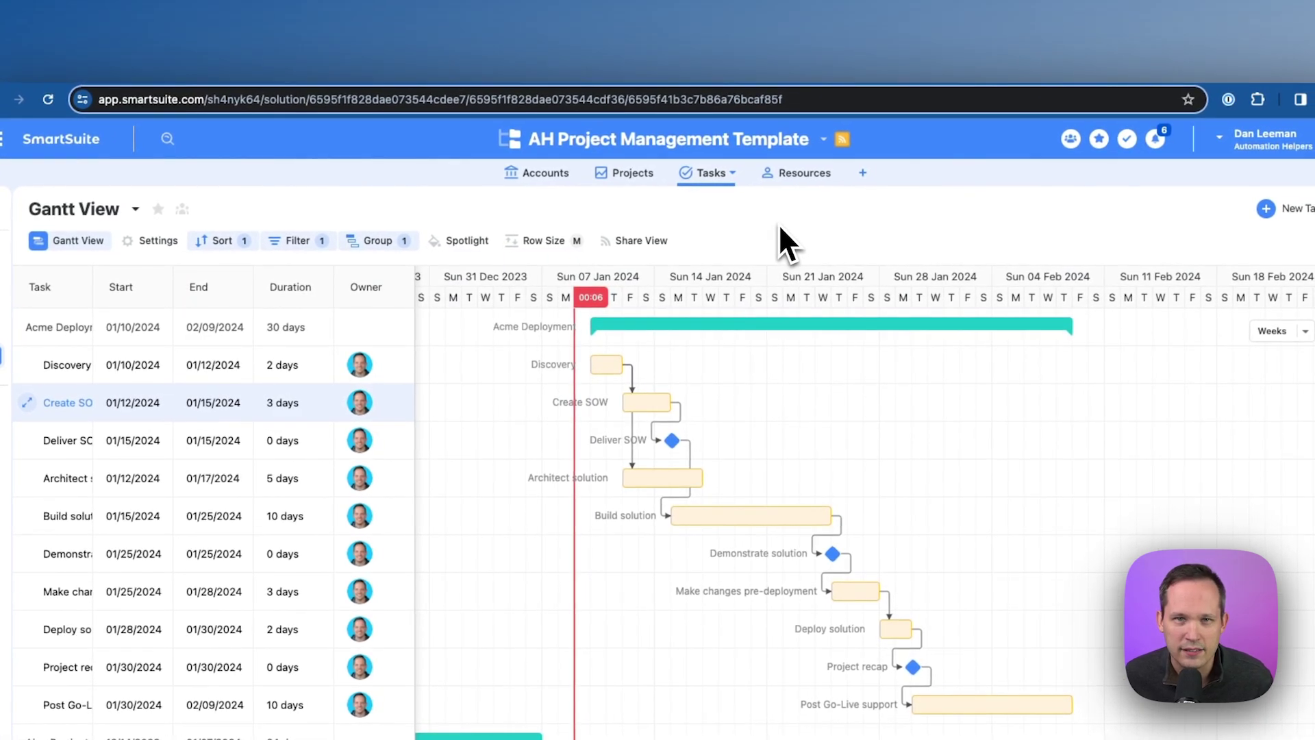
{"action": "left_click", "coordinate": [473, 241]}
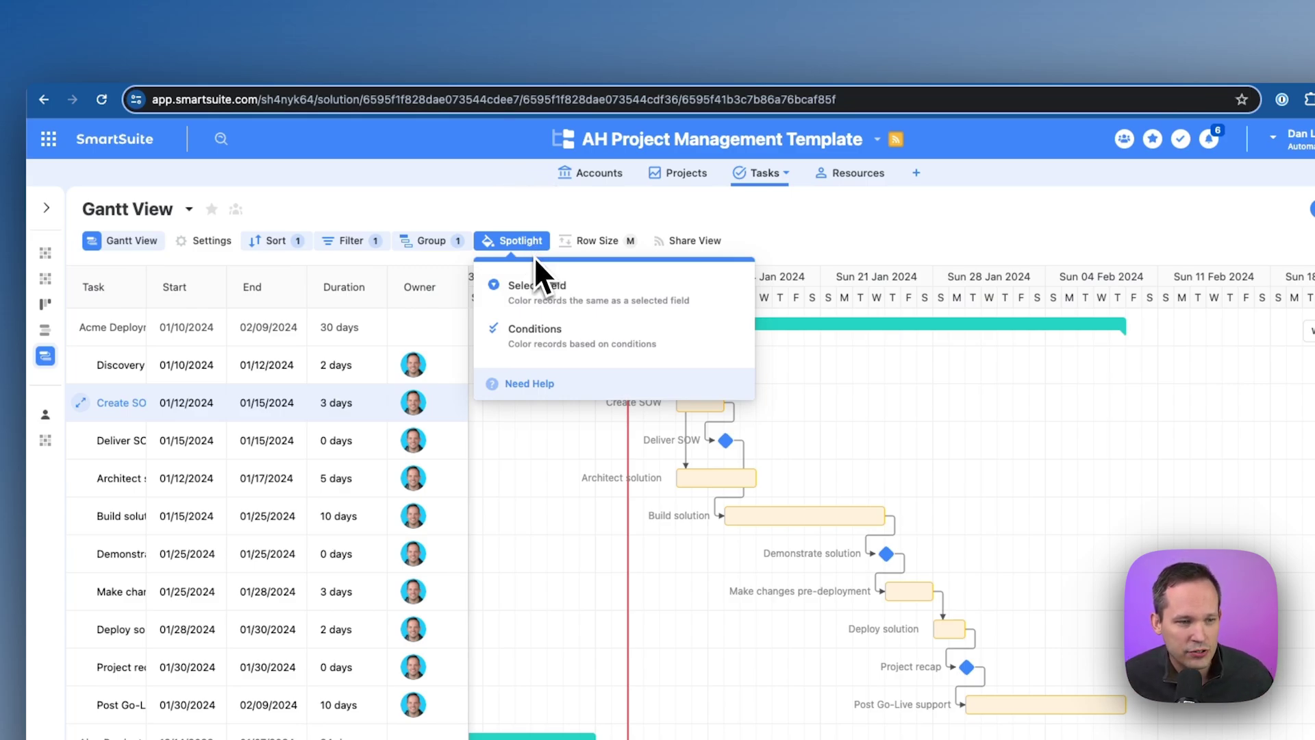
Colour the Gantt task bars by the Phase field using Spotlight's Select Field option
{"action": "left_click", "coordinate": [535, 285]}
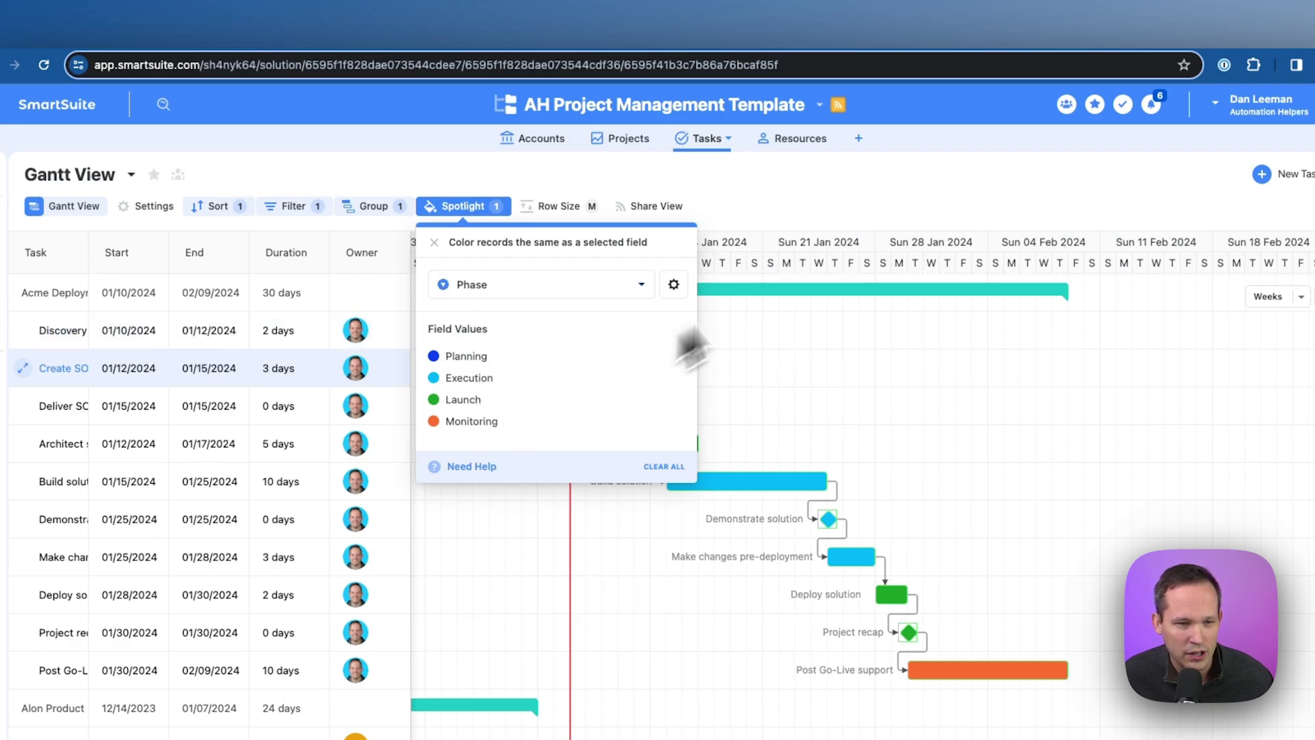
{"action": "left_click", "coordinate": [793, 231]}
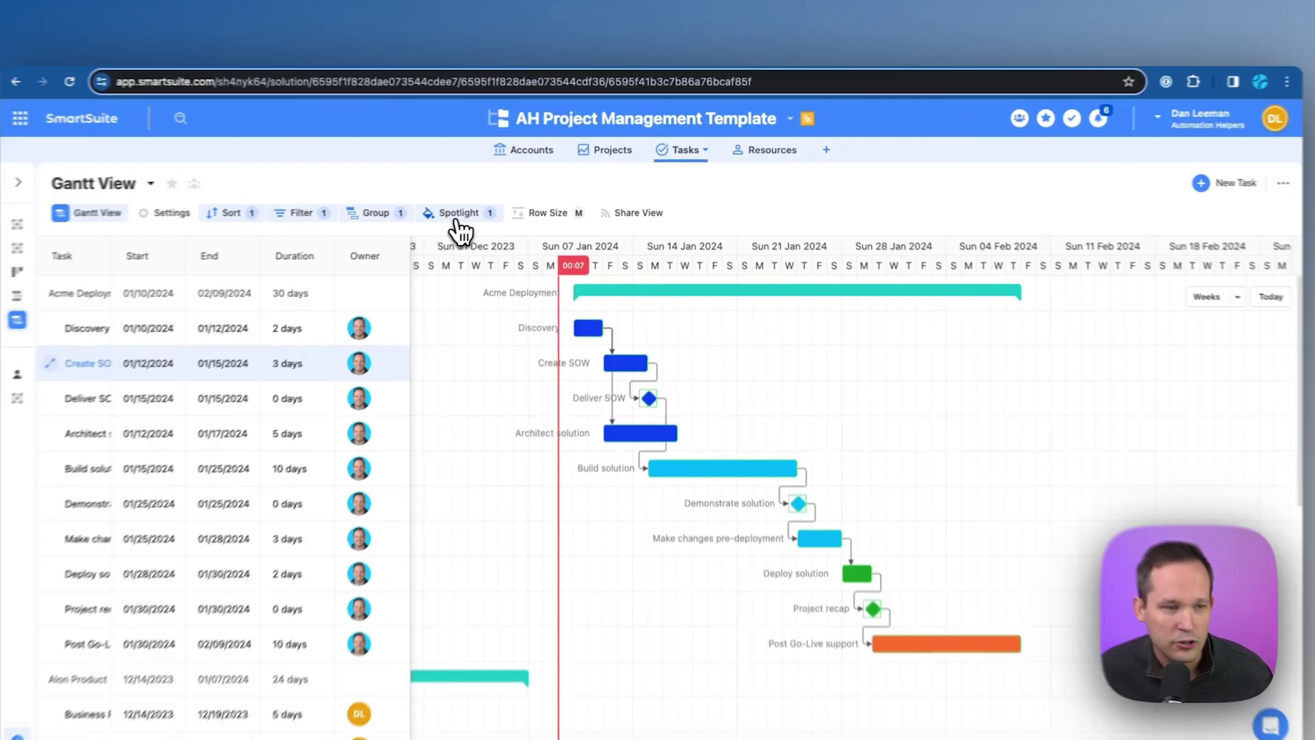
{"action": "left_click", "coordinate": [498, 204]}
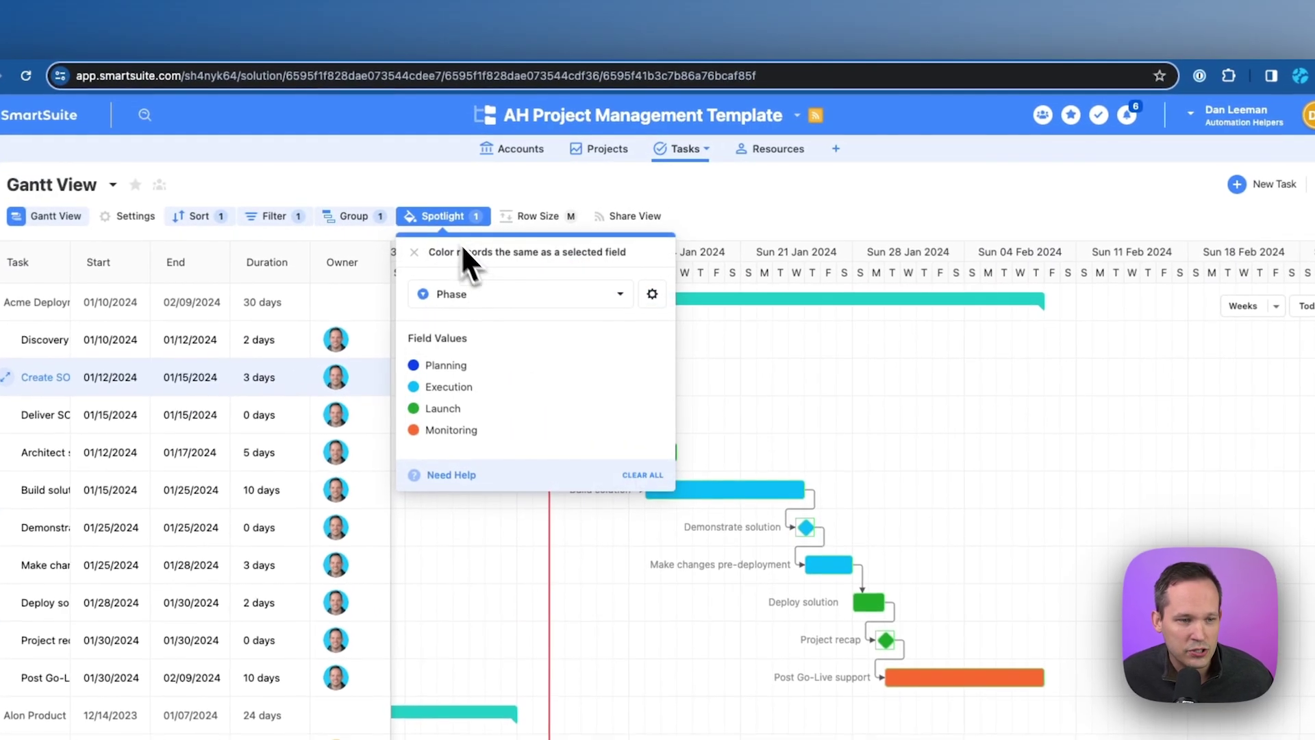
{"action": "left_click", "coordinate": [546, 263]}
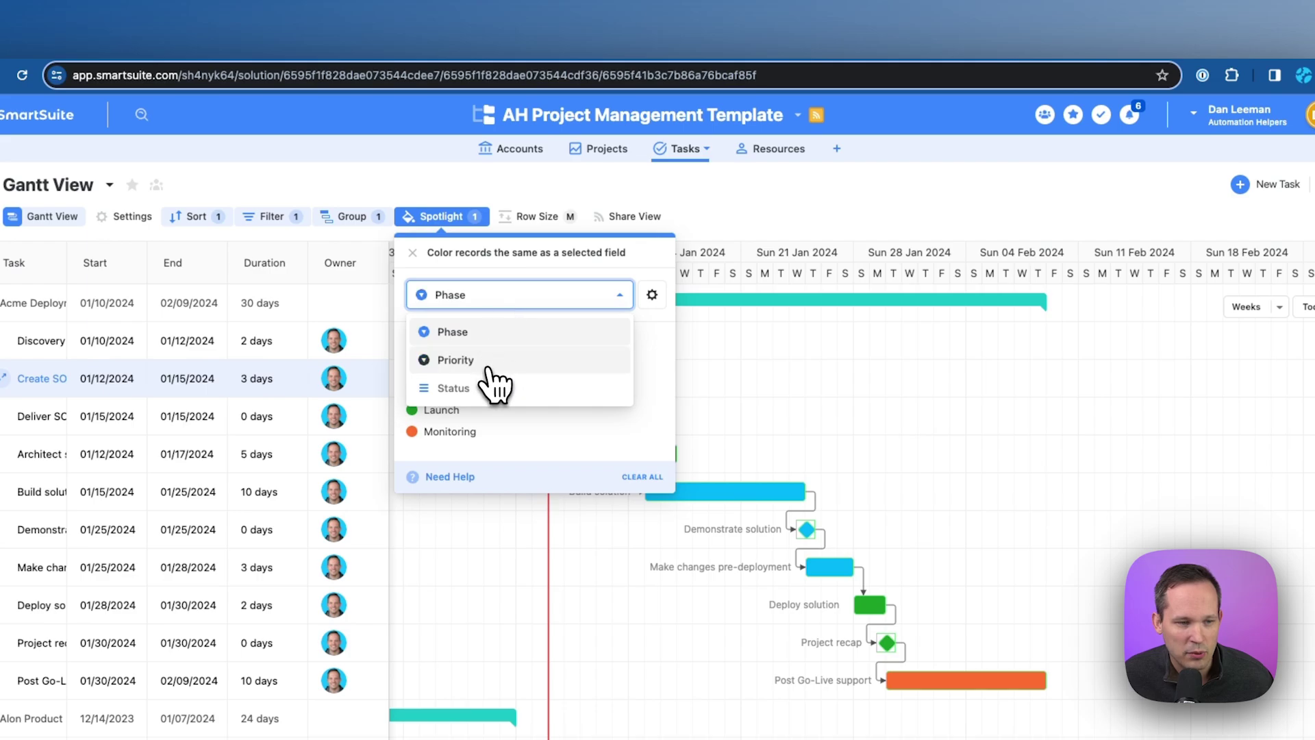
{"action": "left_click", "coordinate": [483, 388]}
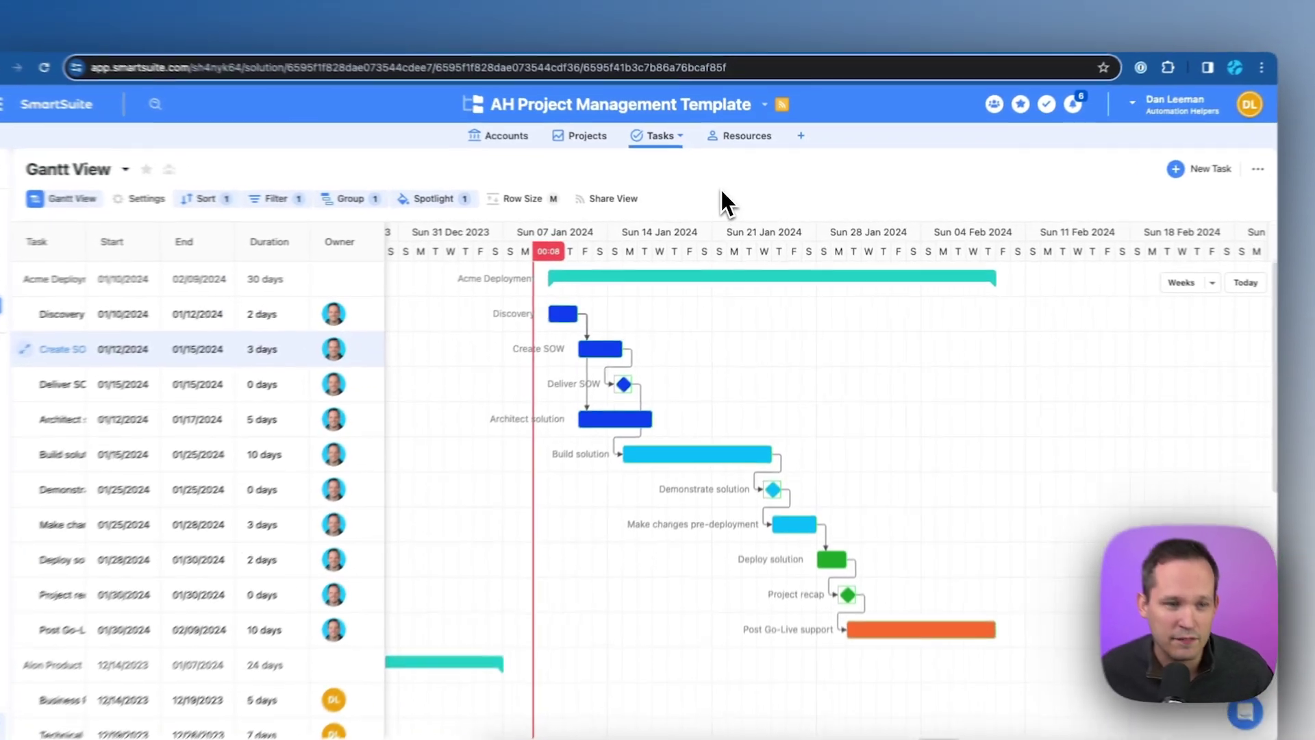
{"action": "left_click", "coordinate": [626, 199]}
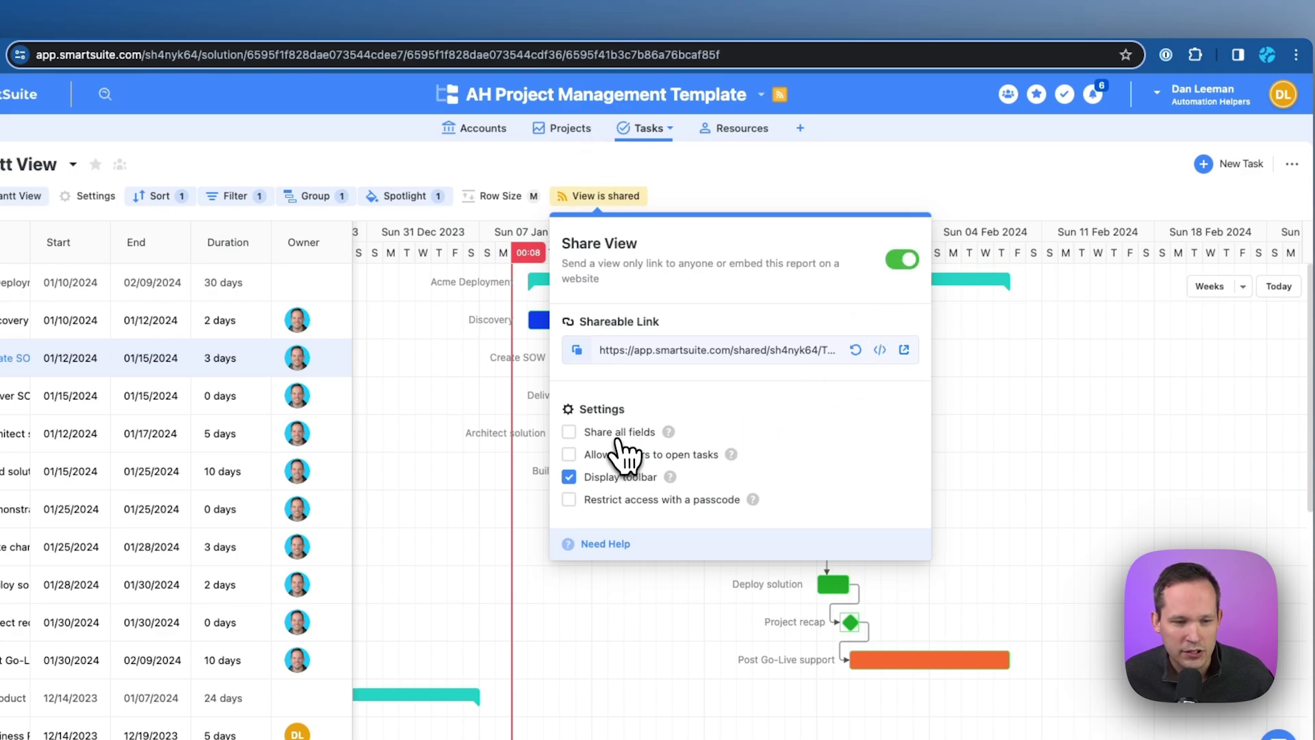
Share the Gantt view publicly with viewers allowed to open tasks, then preview it and open Create SOW
{"action": "left_click", "coordinate": [627, 454]}
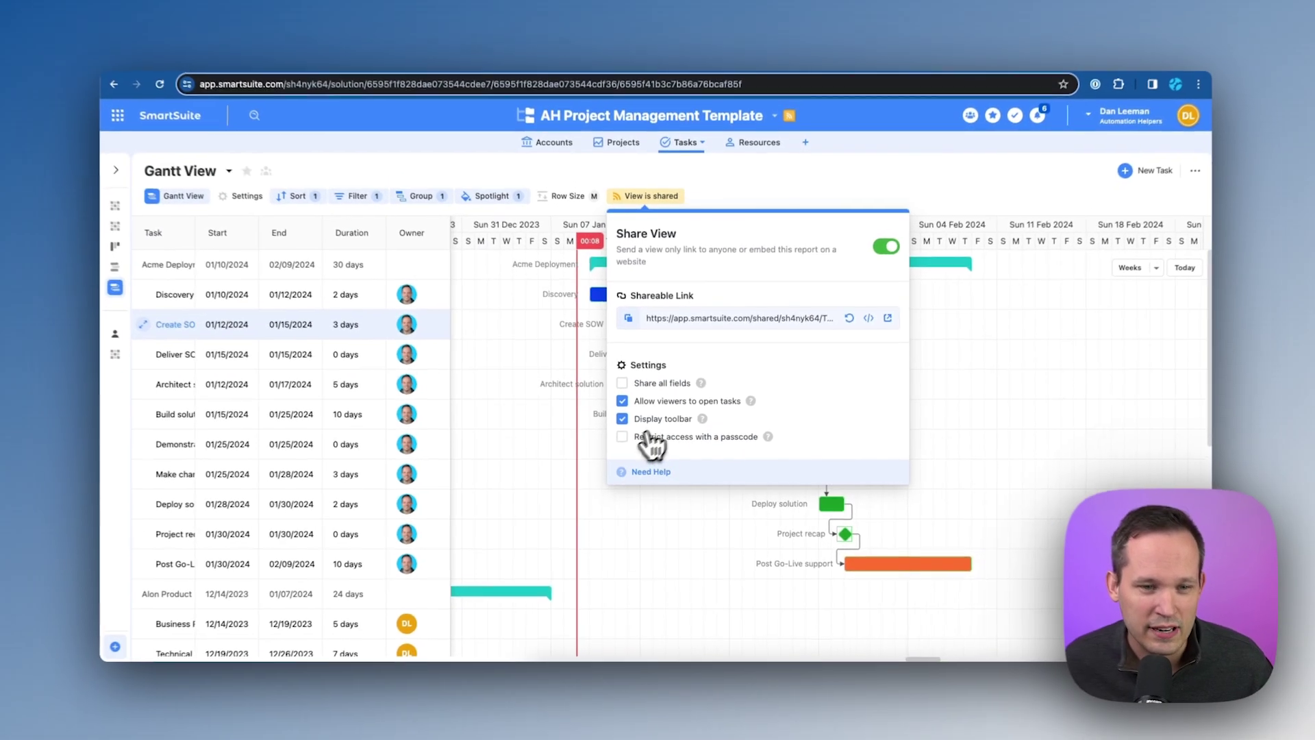
{"action": "left_click", "coordinate": [883, 323]}
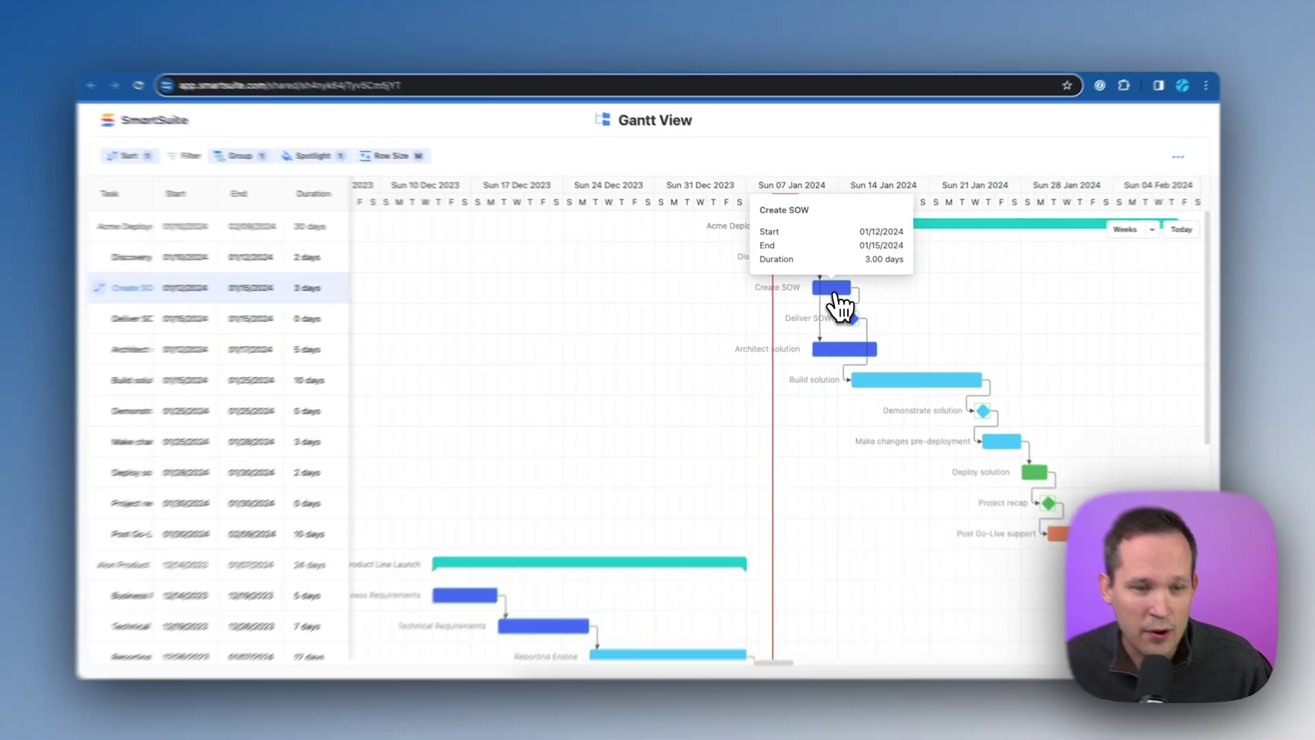
{"action": "left_click", "coordinate": [834, 291]}
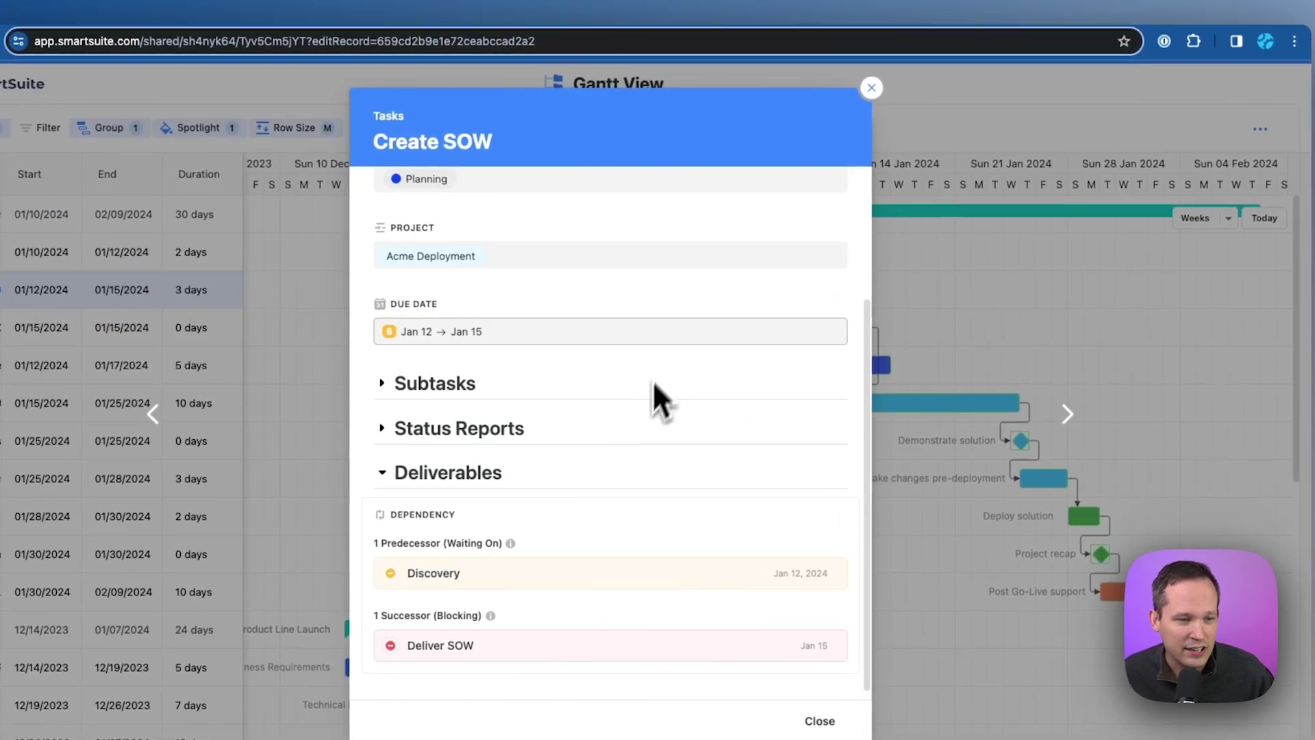
{"action": "scroll", "coordinate": [659, 401], "scroll_direction": "up", "scroll_amount": 3}
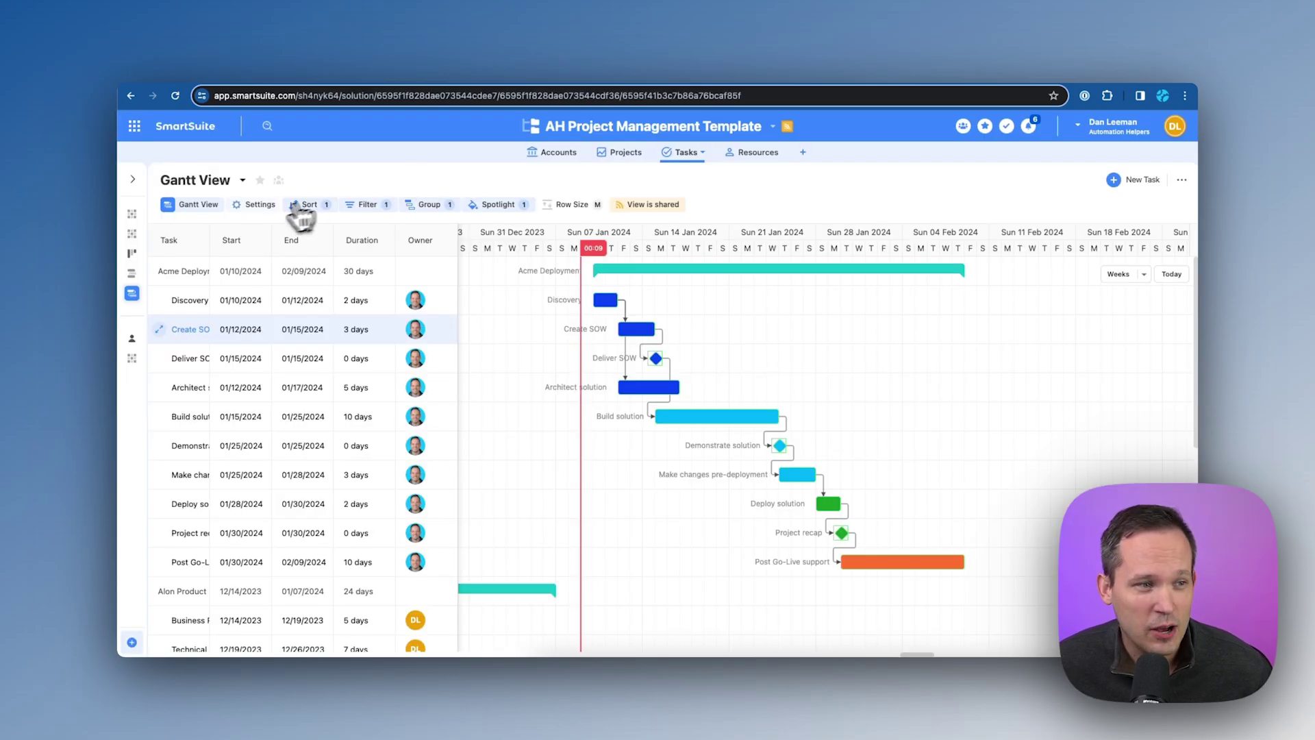
Turn on Highlight critical path and Show project start and end points in the Gantt settings
{"action": "left_click", "coordinate": [257, 206]}
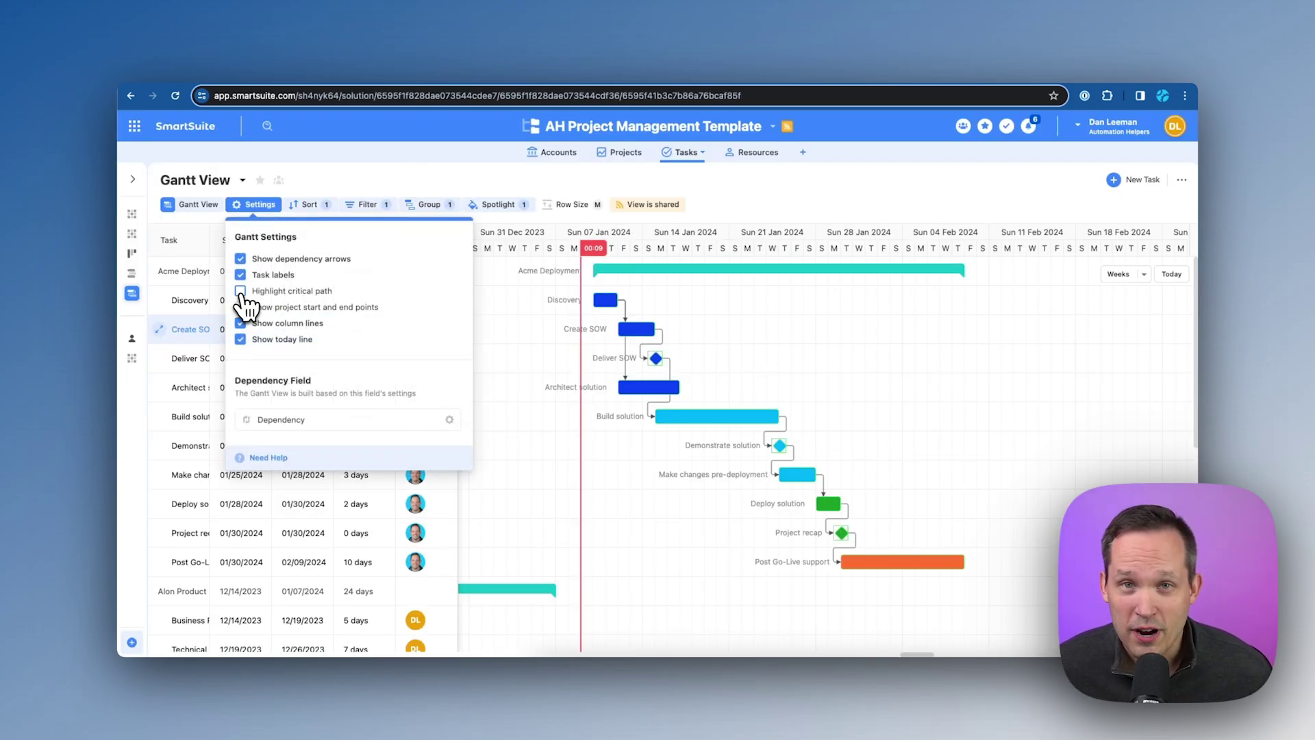
{"action": "left_click", "coordinate": [240, 291]}
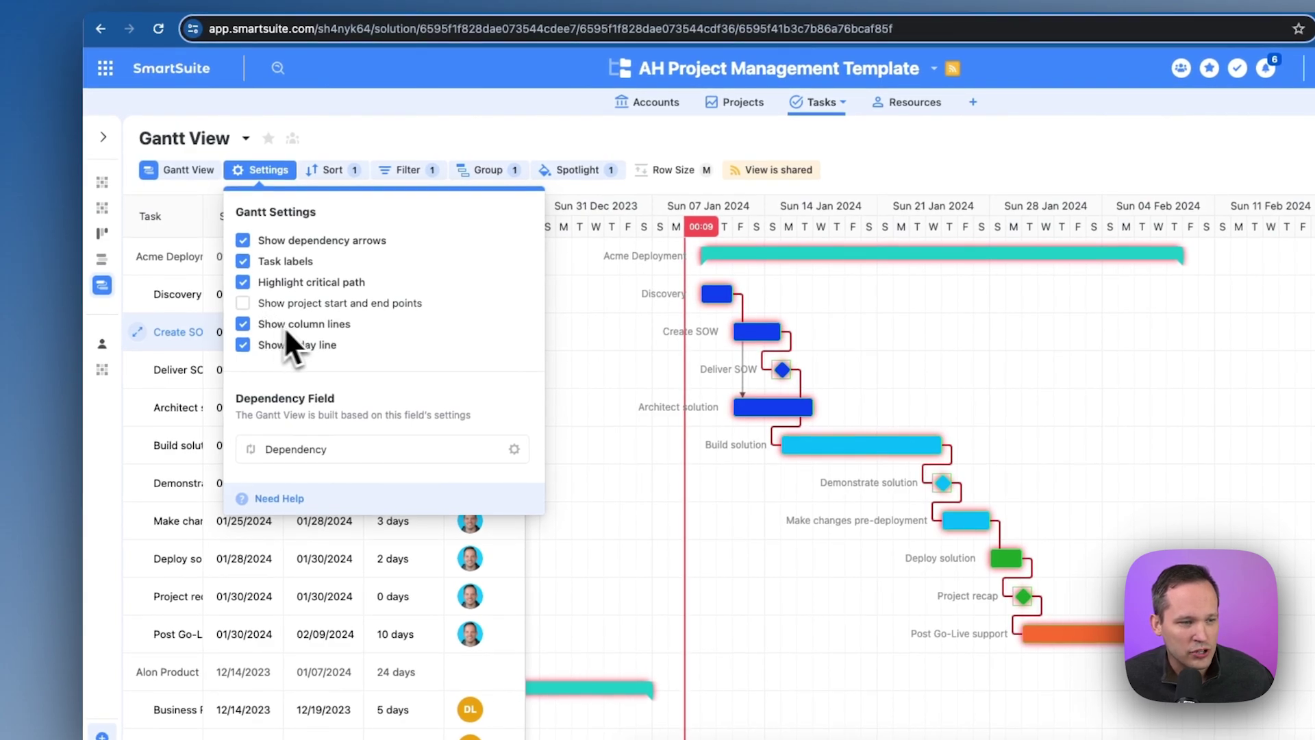
{"action": "left_click", "coordinate": [243, 302]}
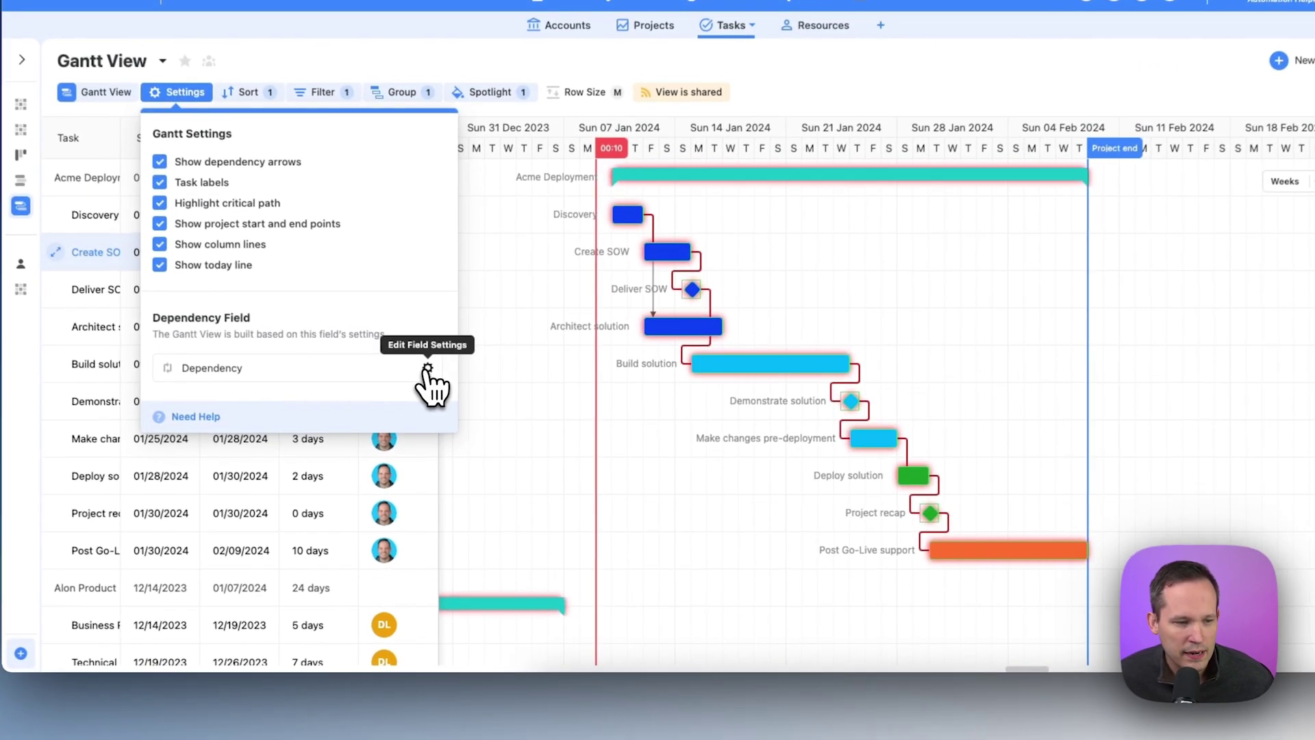
{"action": "left_click", "coordinate": [449, 420]}
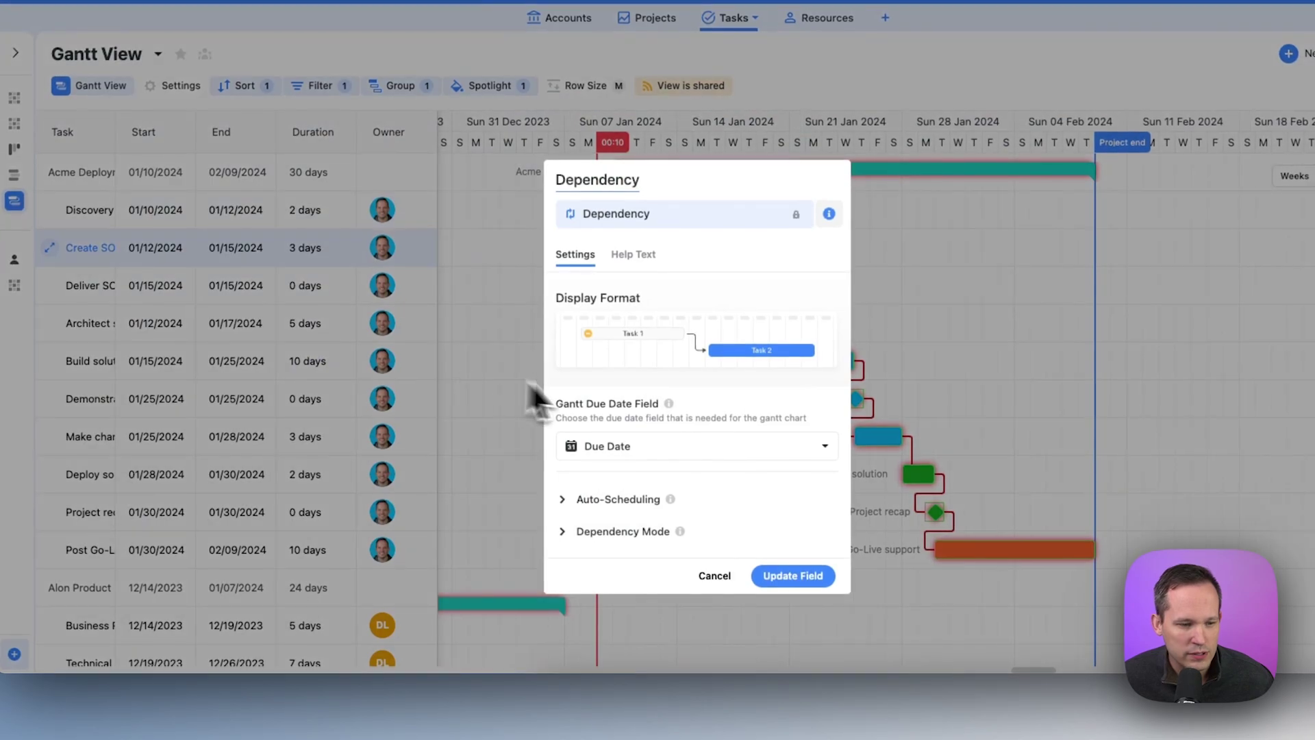
Enable automatic scheduling on the Dependency field and drag Discovery to start 01/15/2024
{"action": "left_click", "coordinate": [607, 500]}
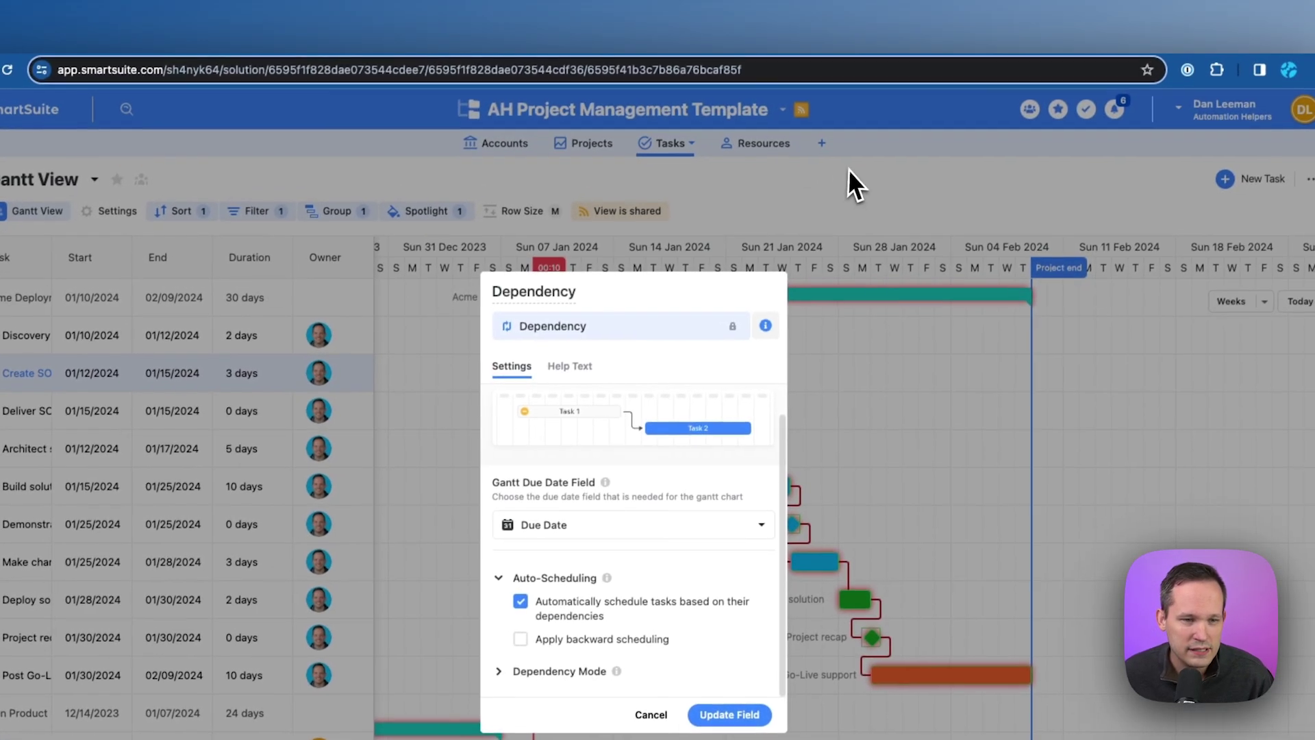
{"action": "left_click", "coordinate": [891, 75]}
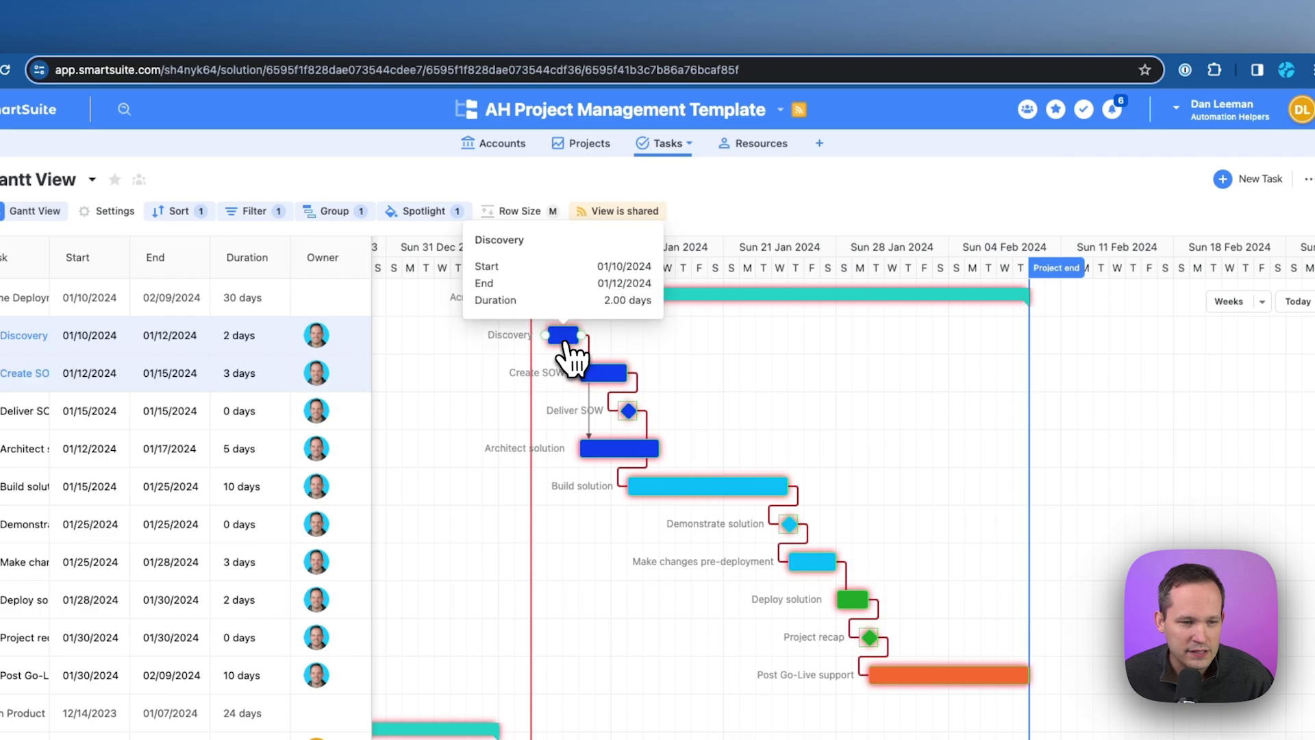
{"action": "left_click_drag", "start_coordinate": [560, 338], "coordinate": [644, 343]}
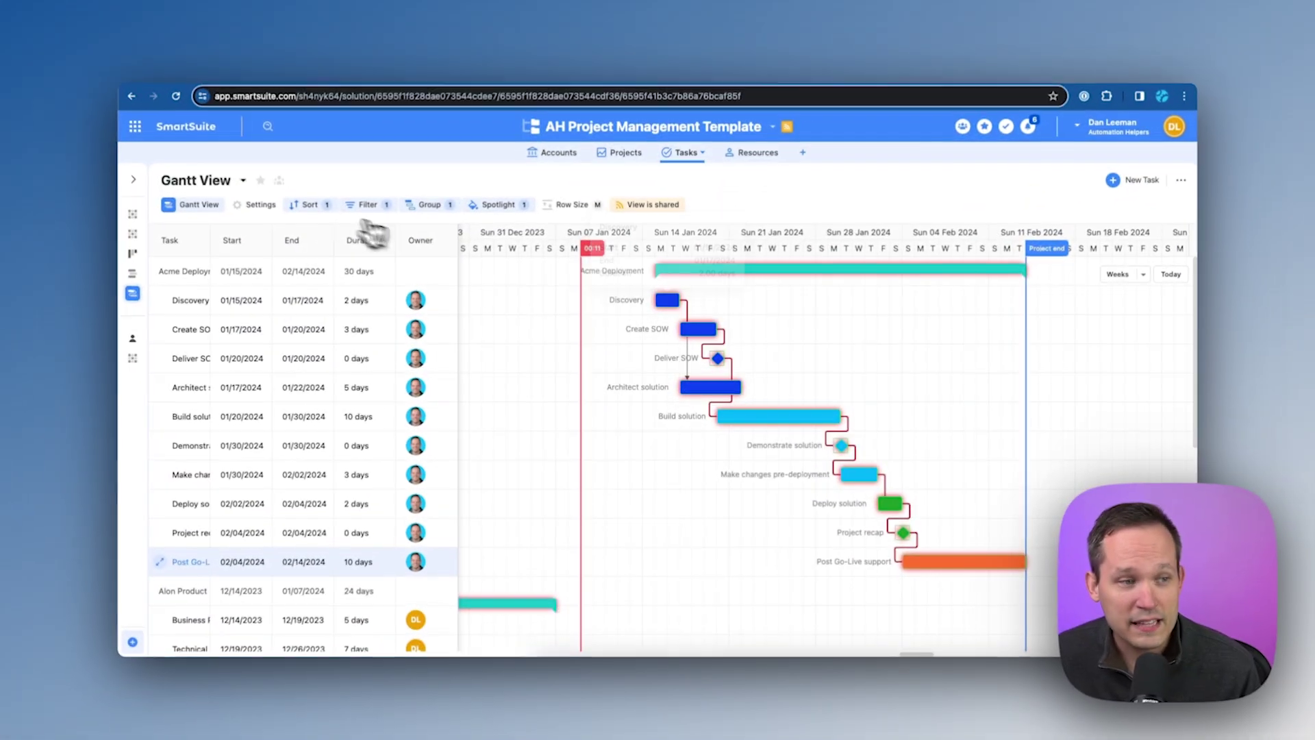
Revisit the Dependency field's Auto-Scheduling options so backward scheduling is enabled too
{"action": "left_click", "coordinate": [255, 204]}
{"action": "left_click", "coordinate": [449, 420]}
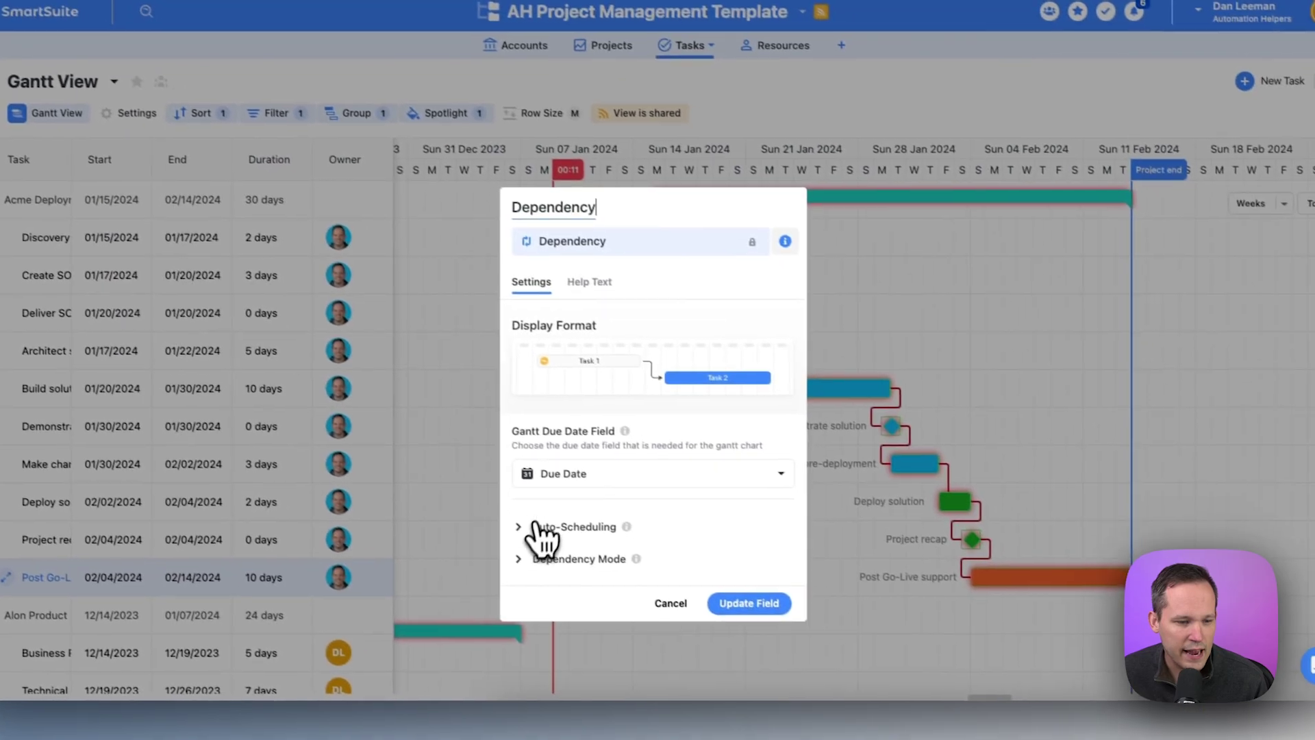
{"action": "left_click", "coordinate": [661, 588]}
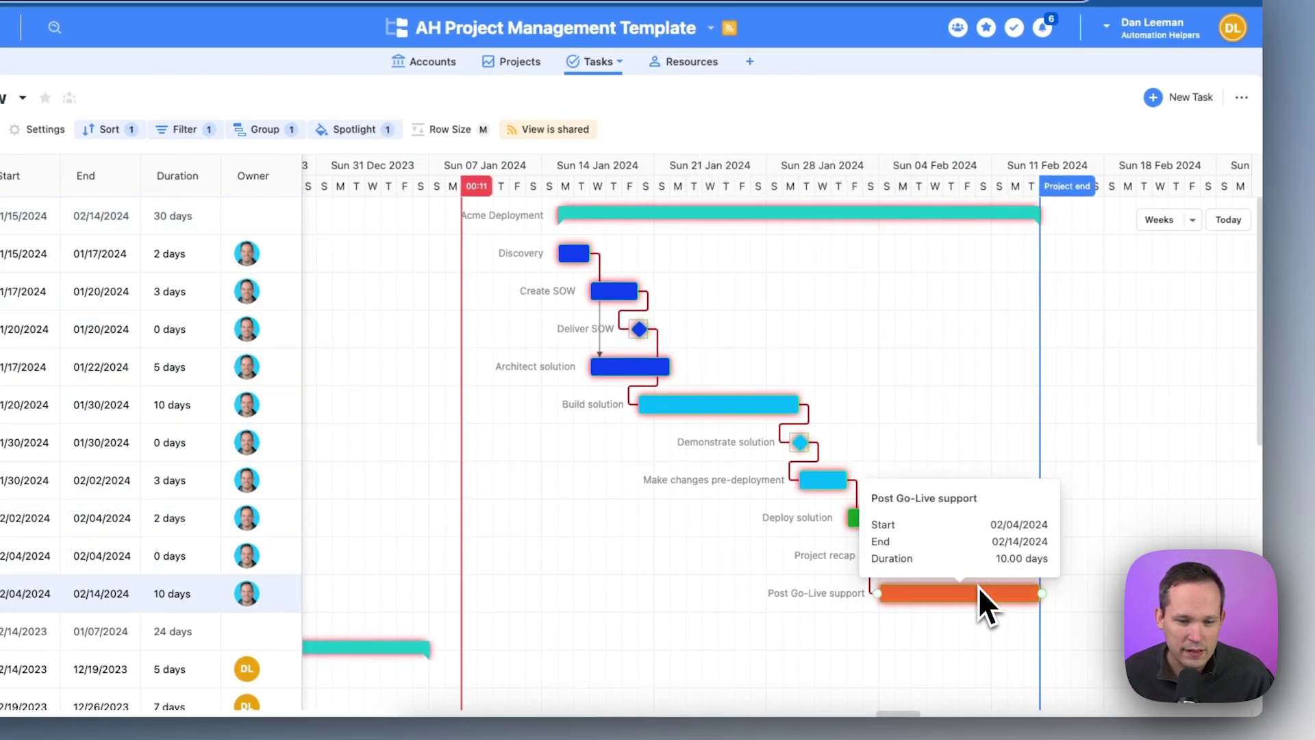
Push Post Go-Live support a week later to 02/11–02/21/2024, then try pulling Discovery earlier
{"action": "left_click_drag", "start_coordinate": [979, 587], "coordinate": [1099, 582]}
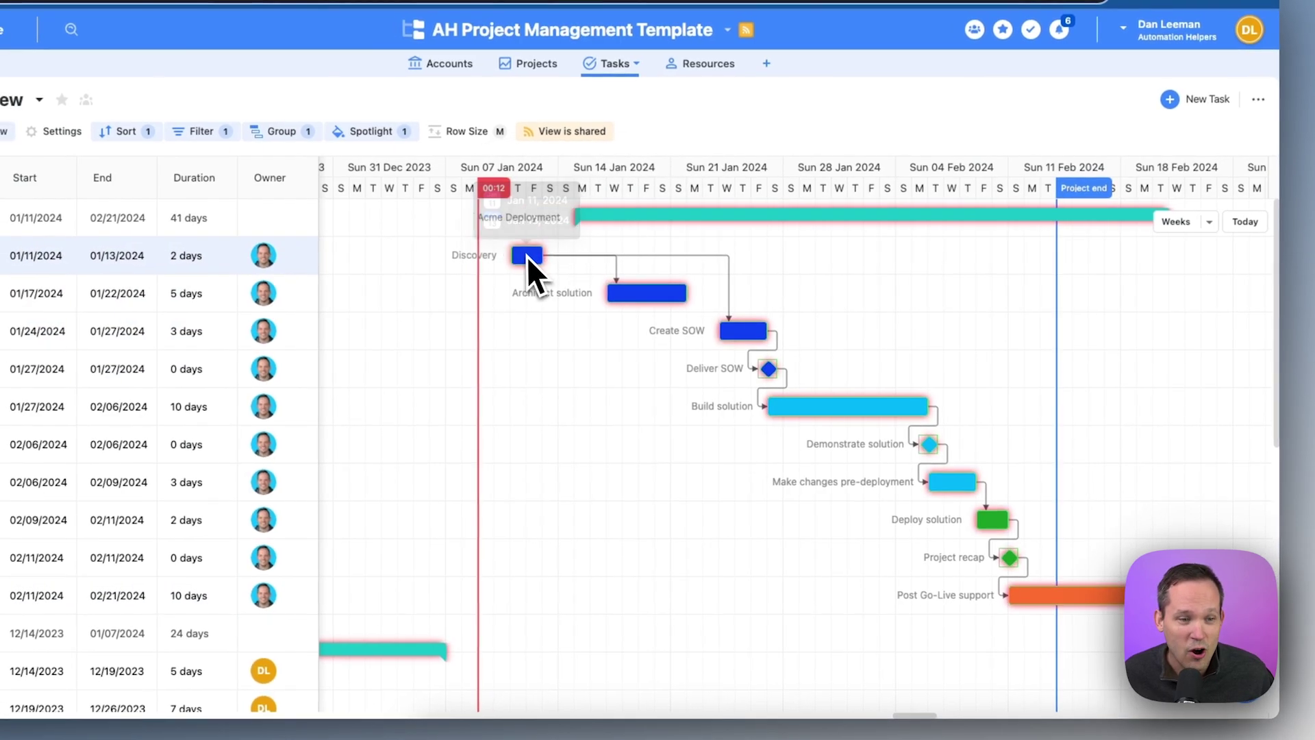
{"action": "left_click_drag", "start_coordinate": [705, 264], "coordinate": [713, 268]}
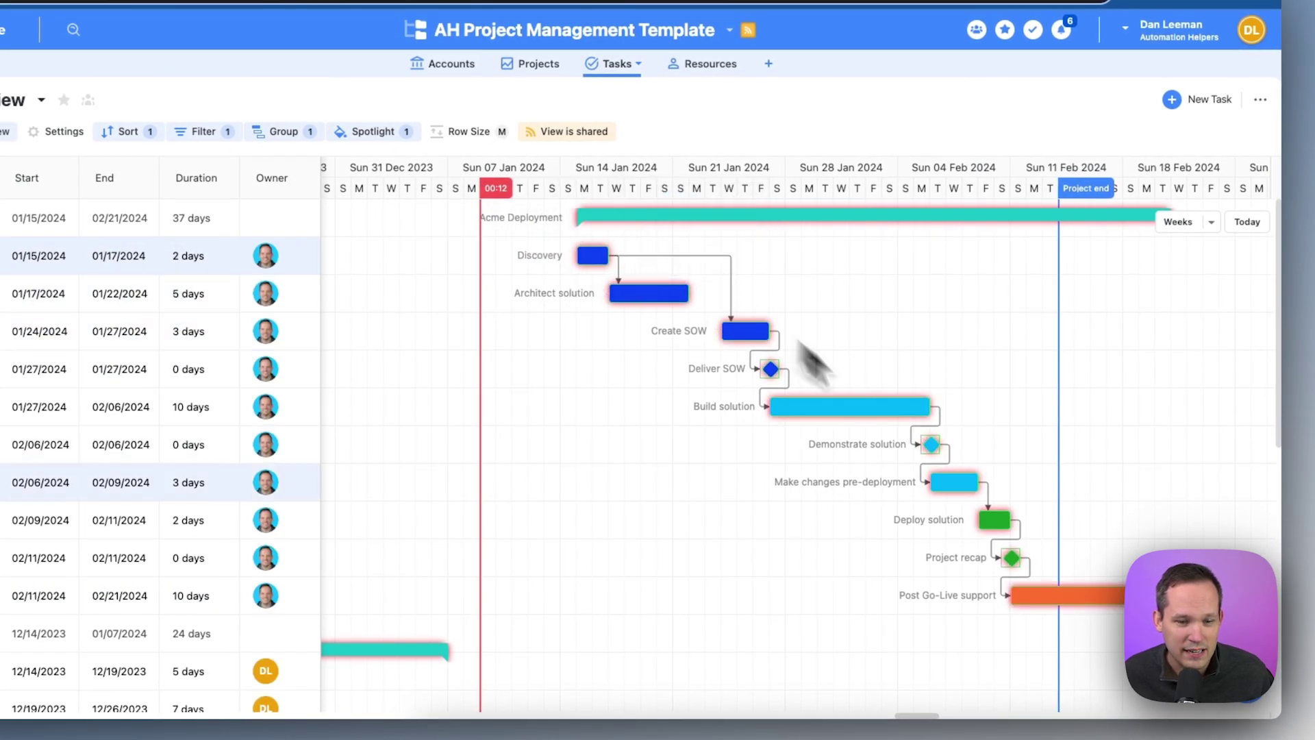
{"action": "mouse_move", "coordinate": [1080, 602]}
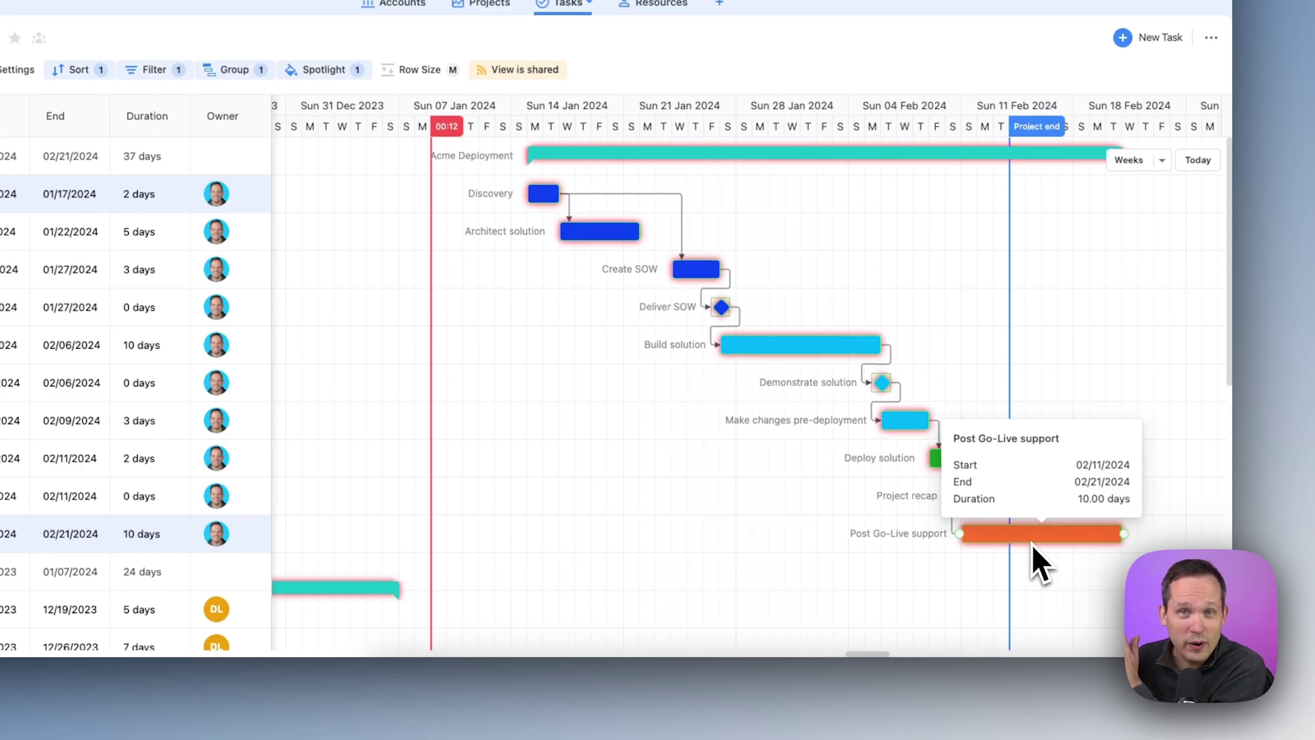